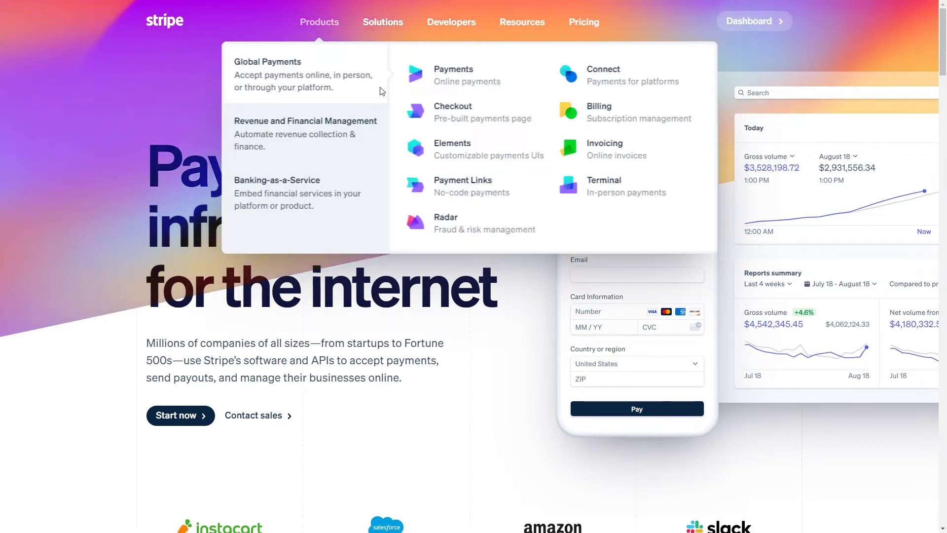
- Go from the Stripe Invoicing product page to the Dashboard and start a new invoice via Create > Invoice
left_click(610, 153)
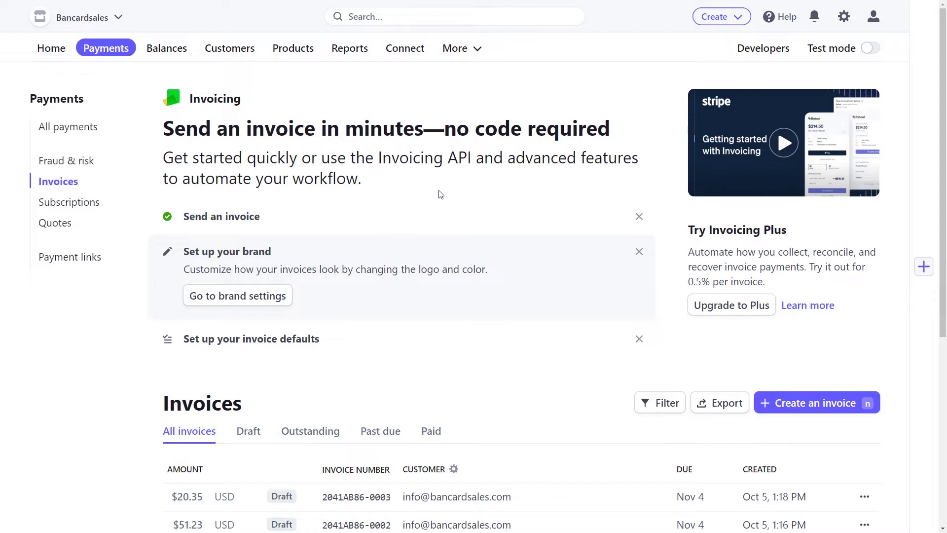
left_click(472, 51)
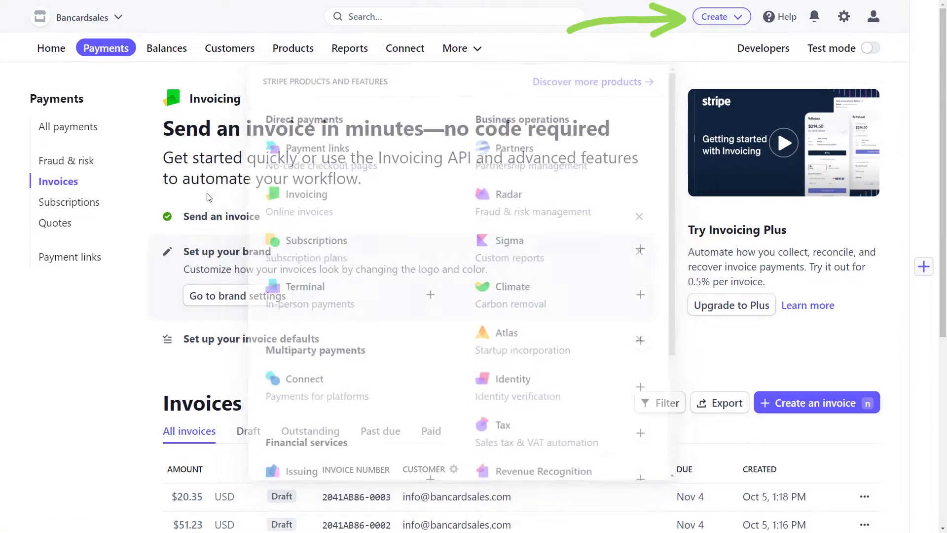
left_click(744, 20)
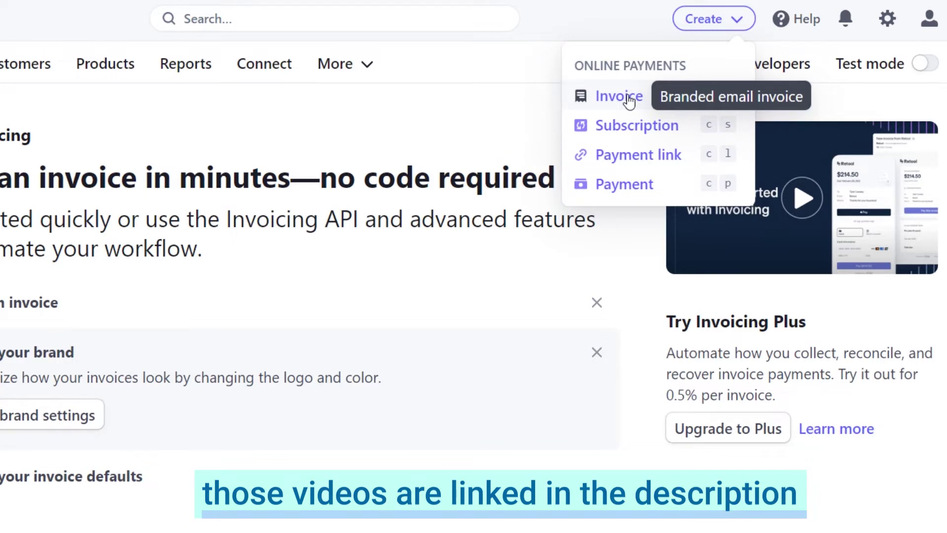
left_click(629, 101)
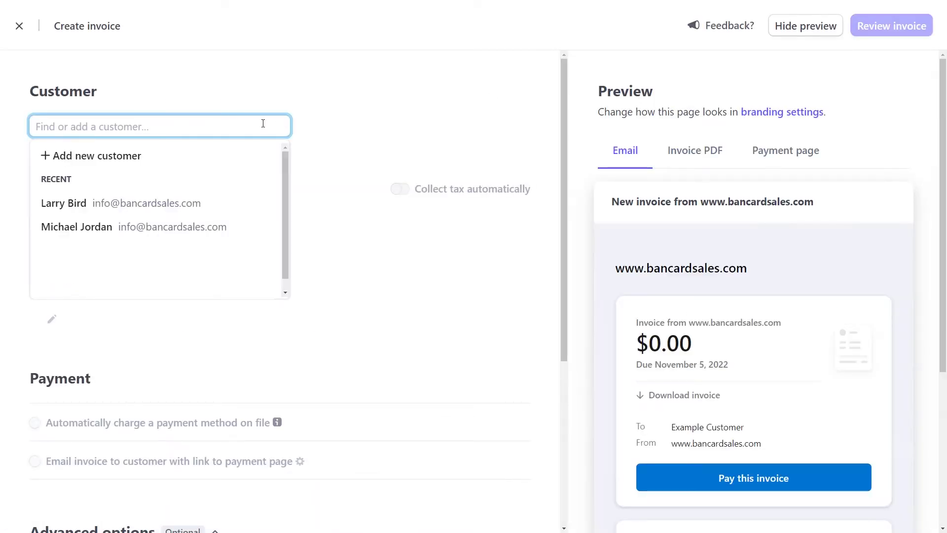
- Address the invoice to the first recent customer, discarding the new-customer form
left_click(352, 124)
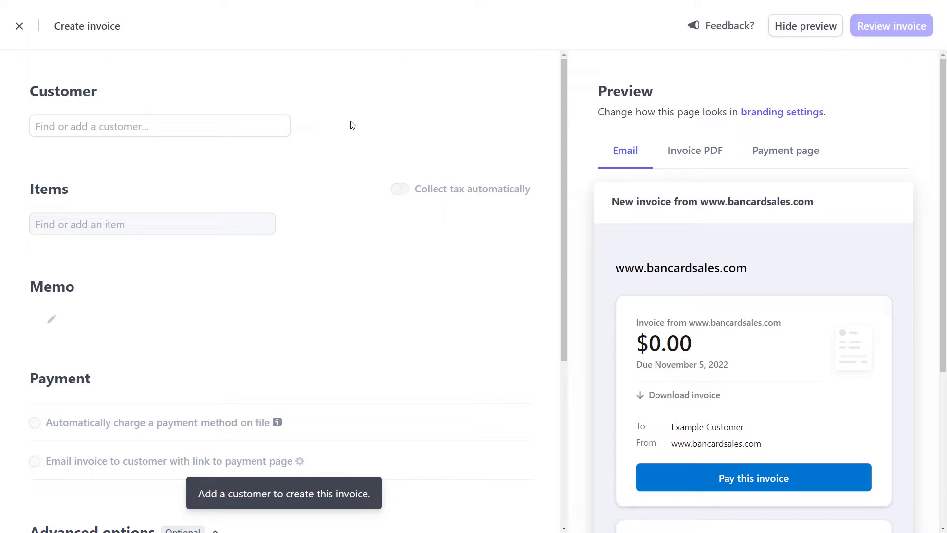
left_click(252, 126)
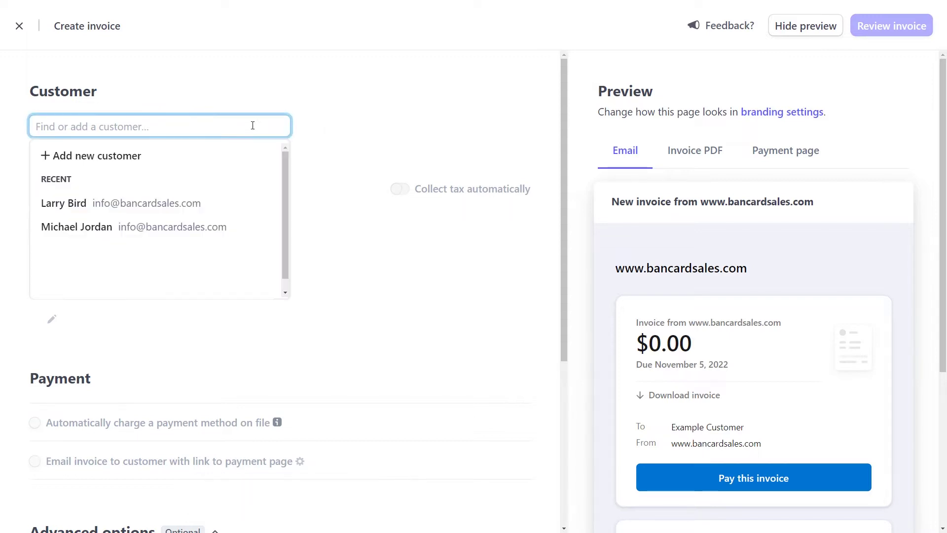
left_click(115, 154)
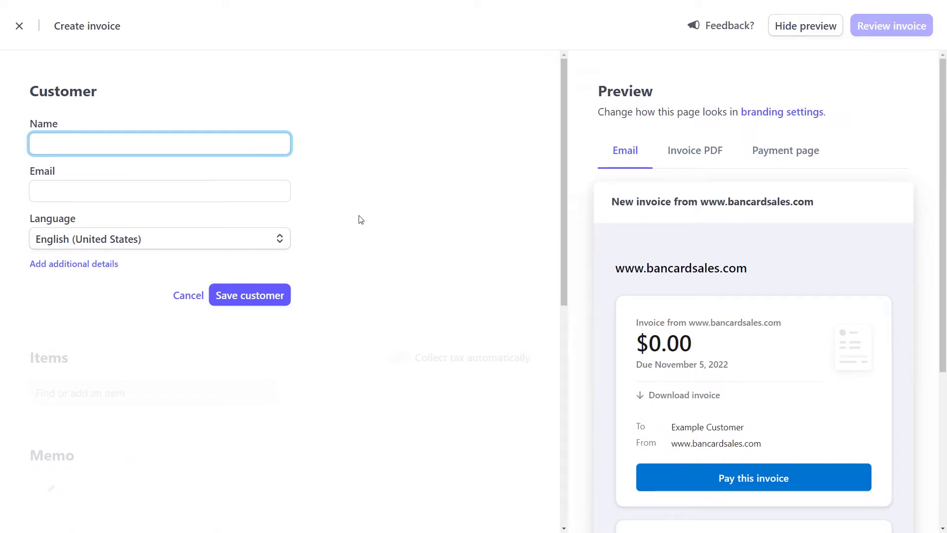
left_click(185, 296)
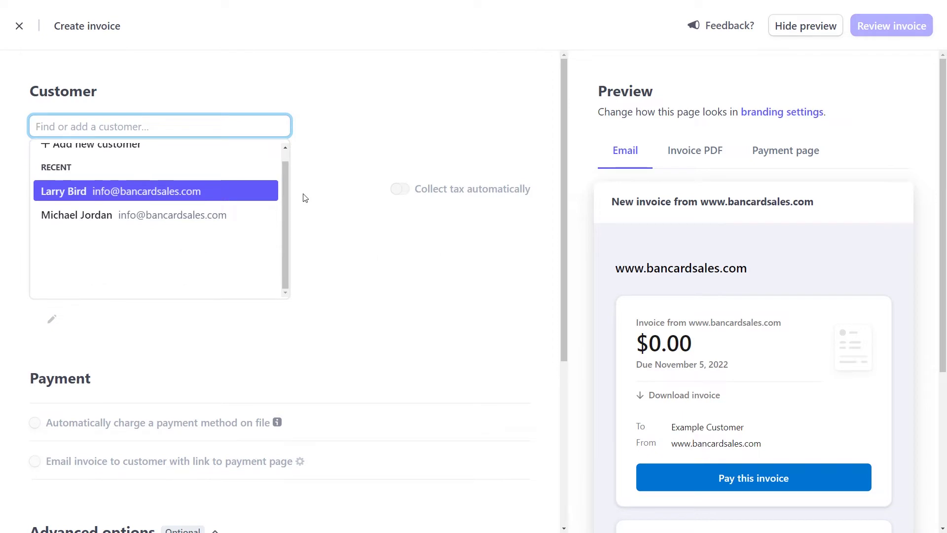
scroll(125, 205, "up", 1)
left_click(122, 202)
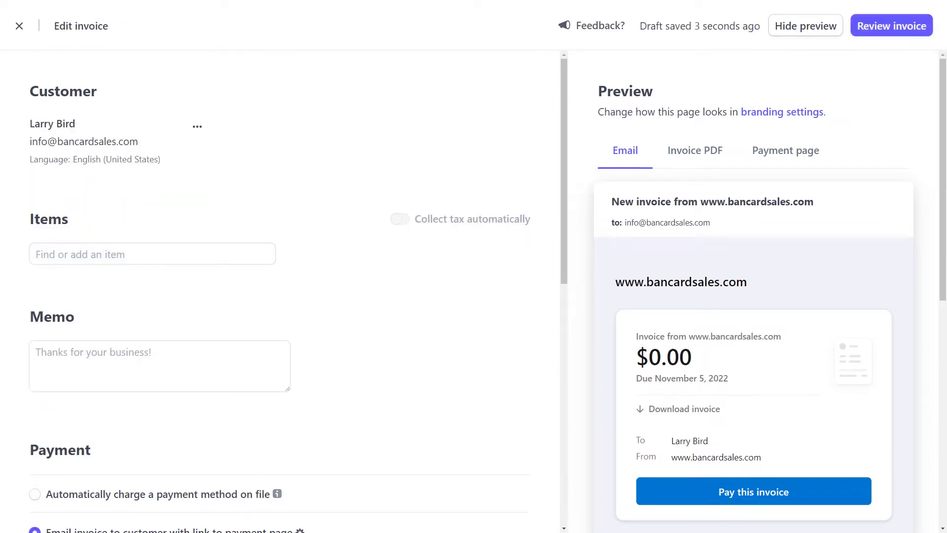
- Add Basketball Lessons (w/ Jordan) with the New Youtube Code 10% off coupon
left_click(259, 254)
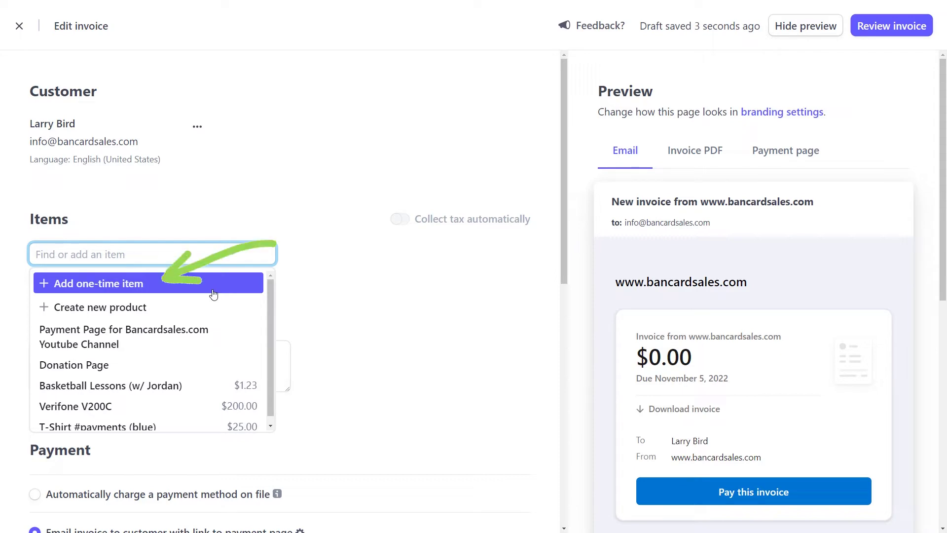
left_click(214, 295)
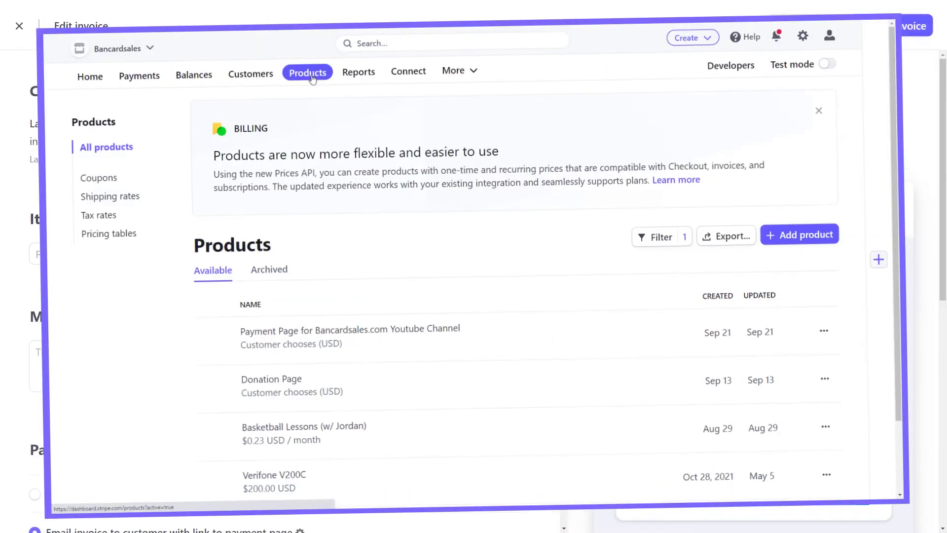
left_click(809, 240)
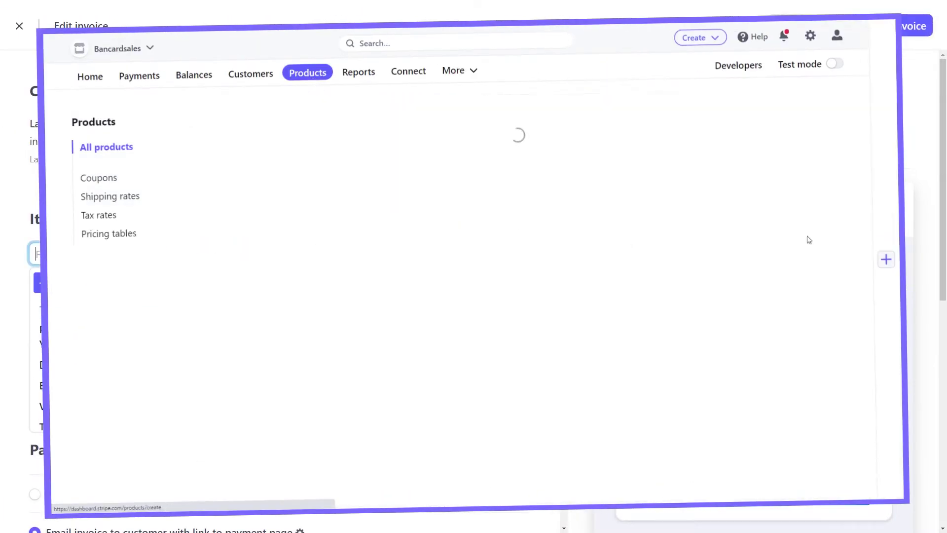
scroll(483, 343, "down", 1)
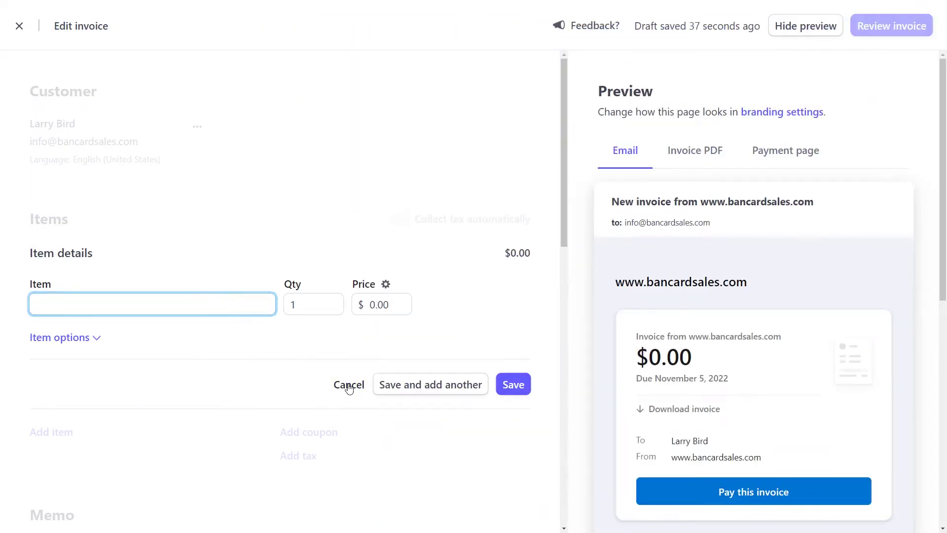
left_click(349, 387)
left_click(135, 255)
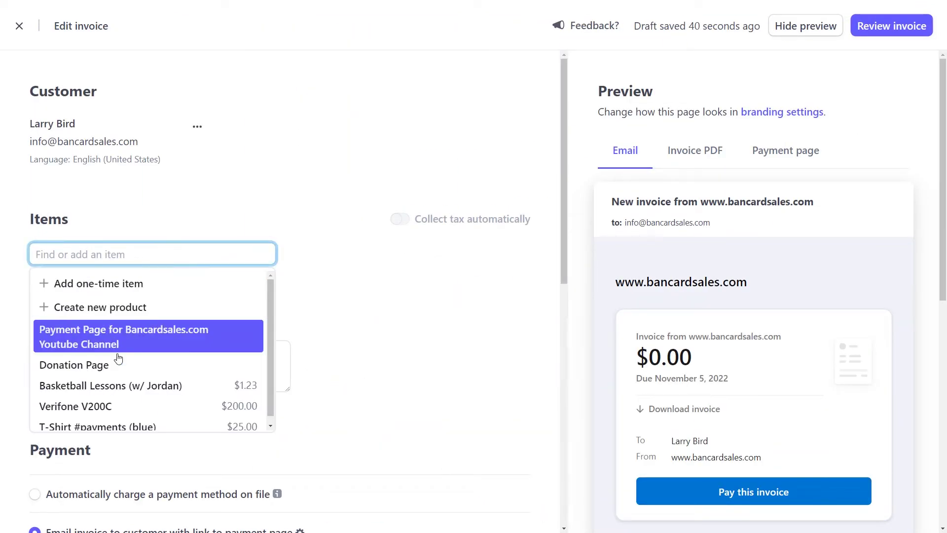
left_click(121, 385)
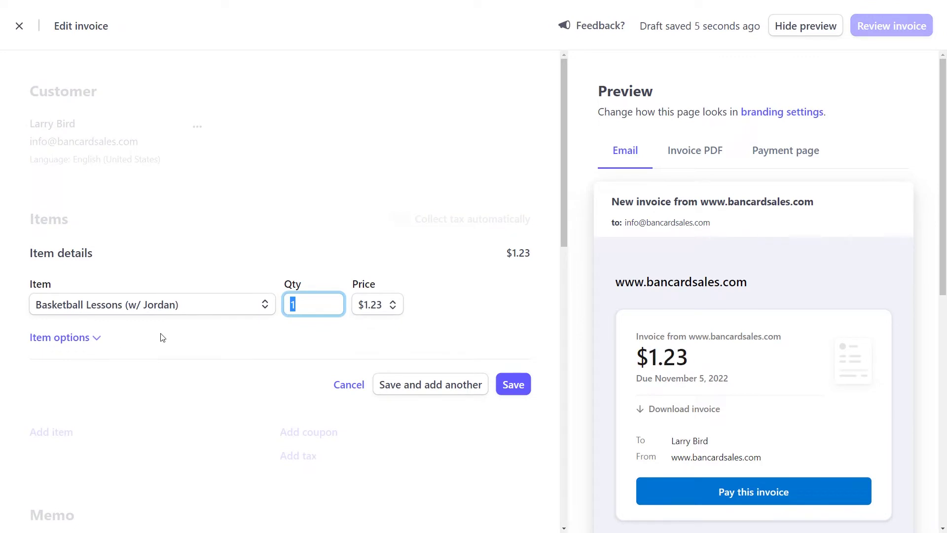
left_click(93, 338)
scroll(186, 334, "down", 2)
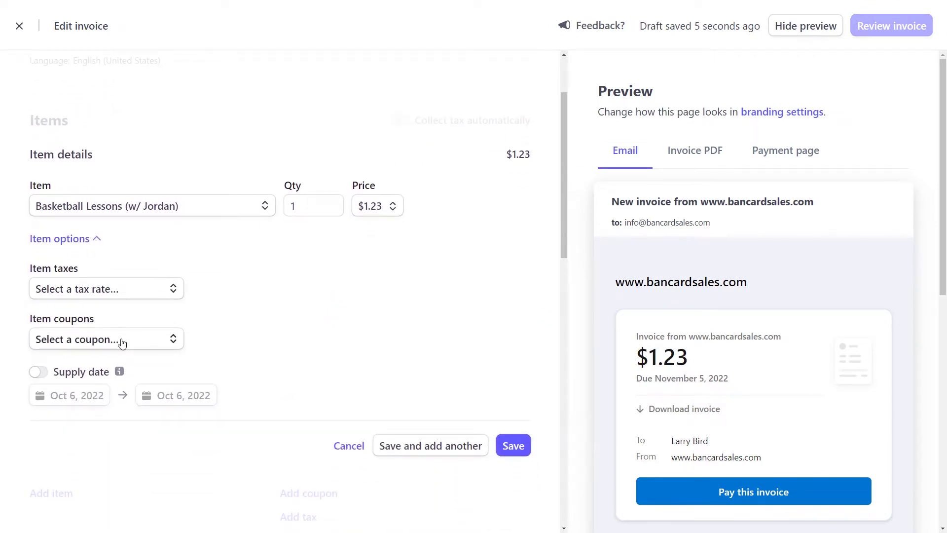
left_click(124, 337)
left_click(102, 397)
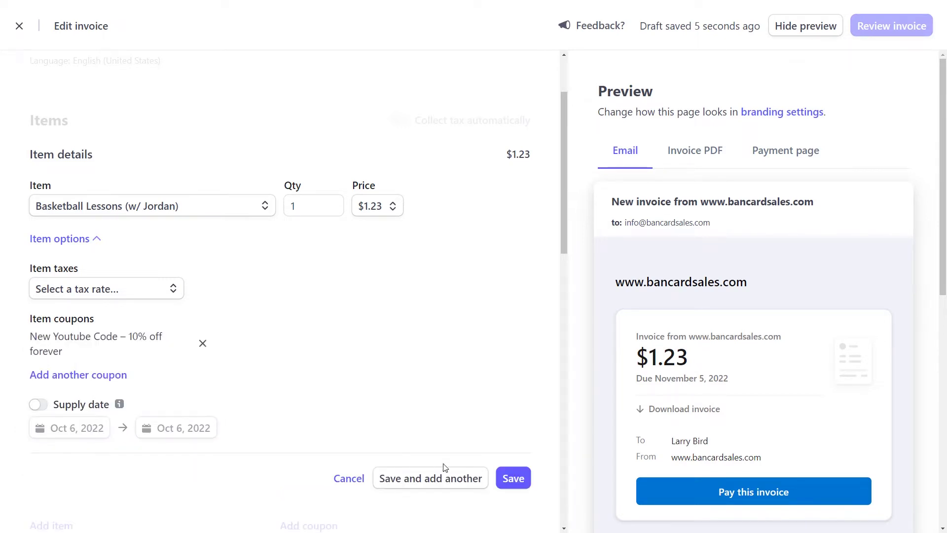
left_click(471, 480)
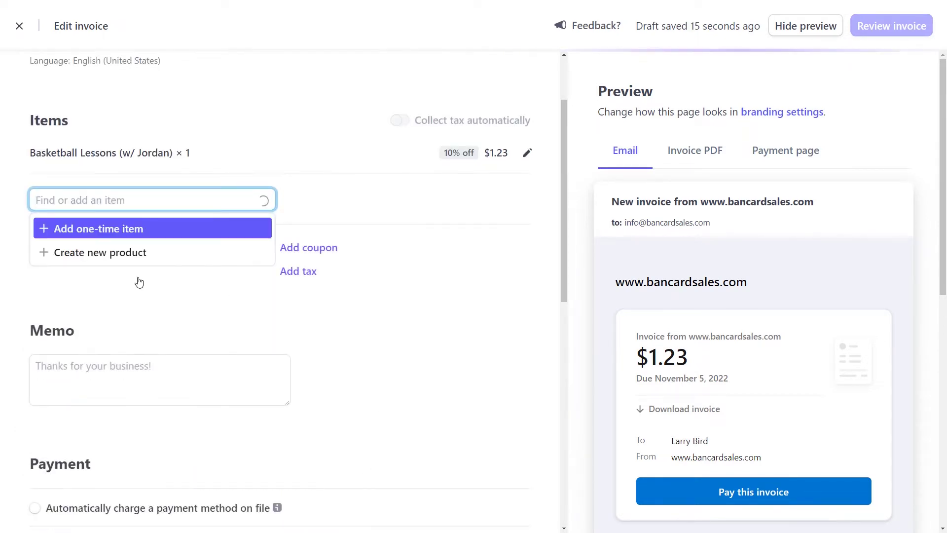
- Add a second line for one T-Shirt #payments (blue) at $25.00
left_click(417, 290)
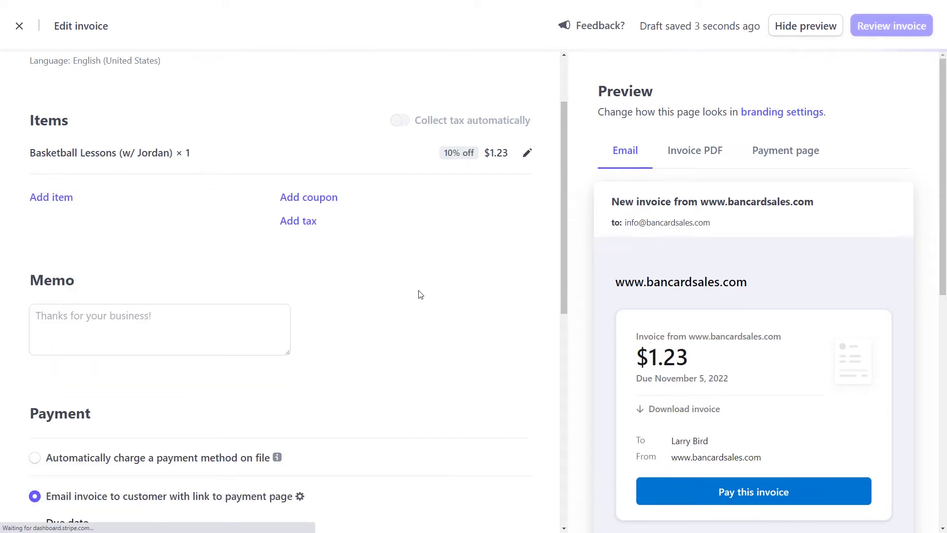
left_click(45, 202)
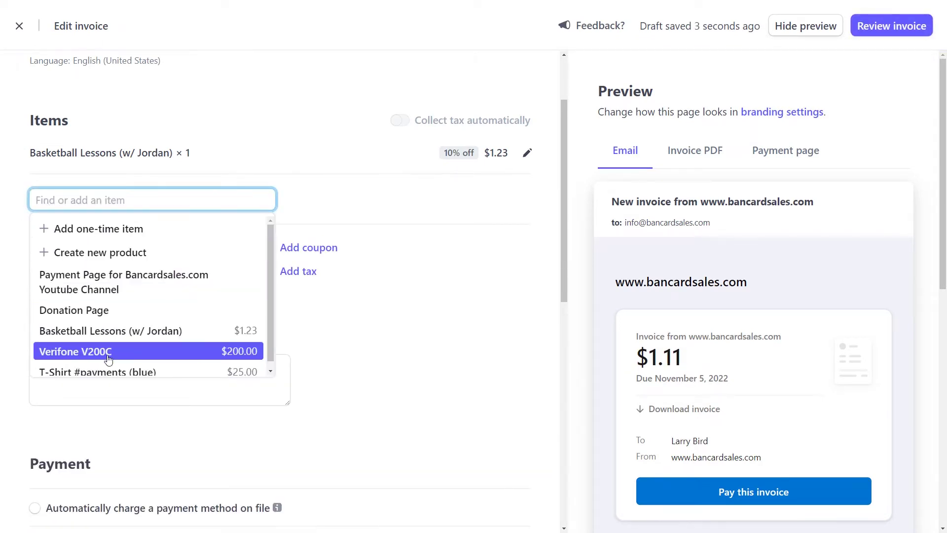
left_click(108, 366)
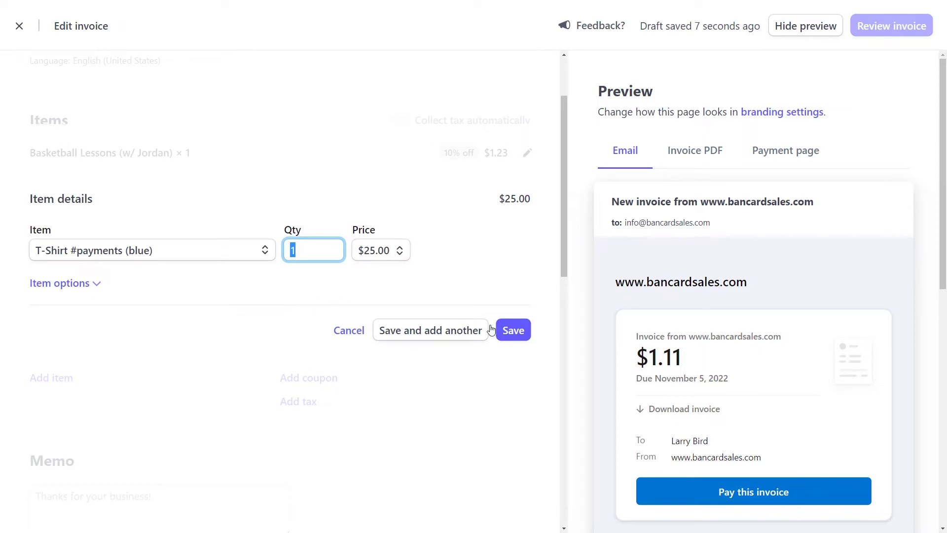
left_click(514, 330)
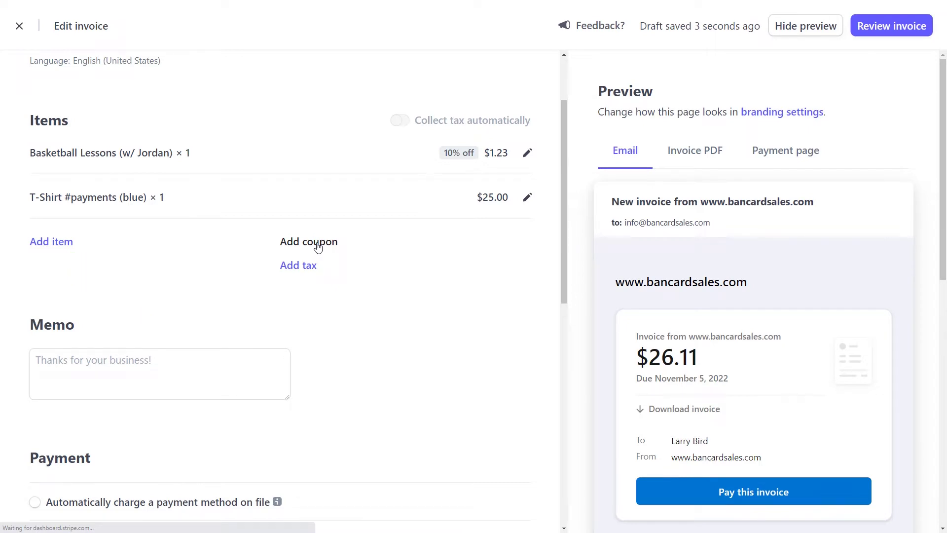
left_click(318, 242)
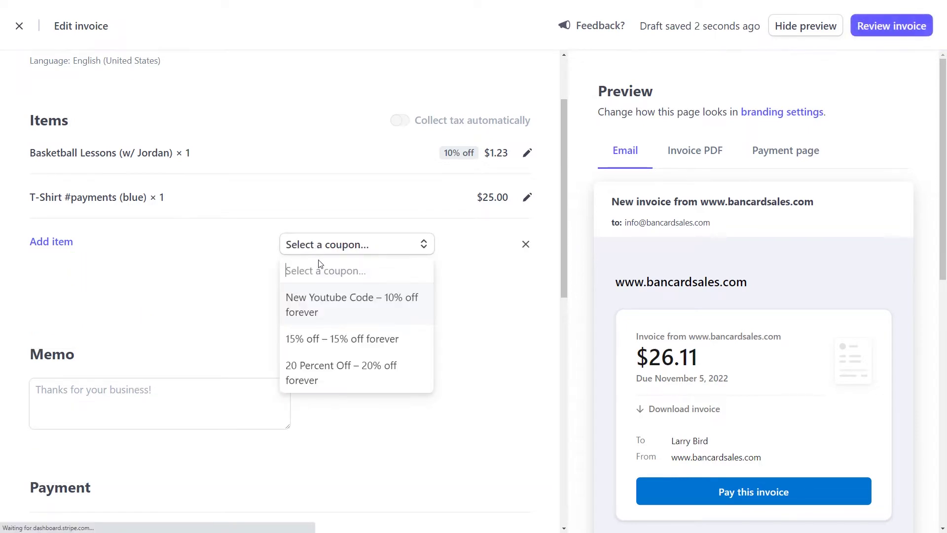
- Apply the 15% off forever coupon invoice-wide ($22.36 due) and choose automatic charge
left_click(321, 340)
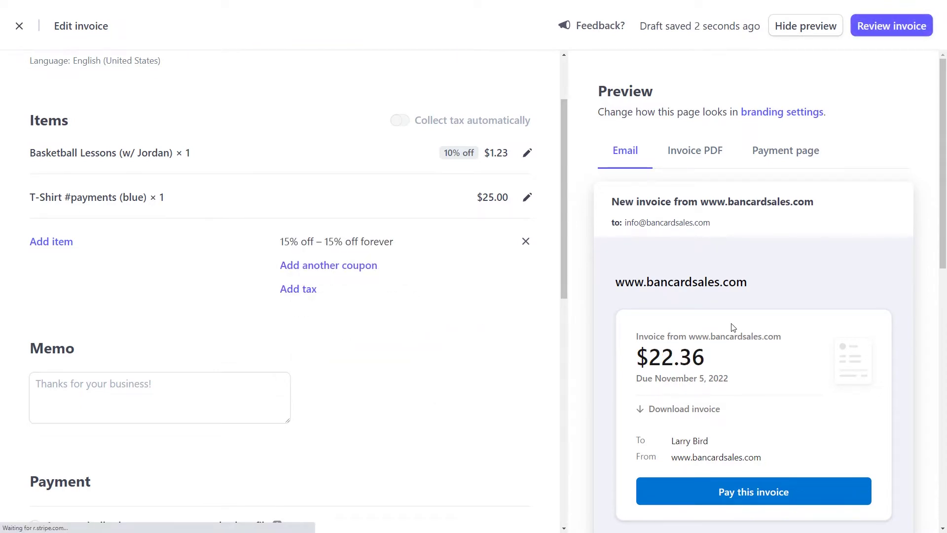
scroll(734, 325, "down", 7)
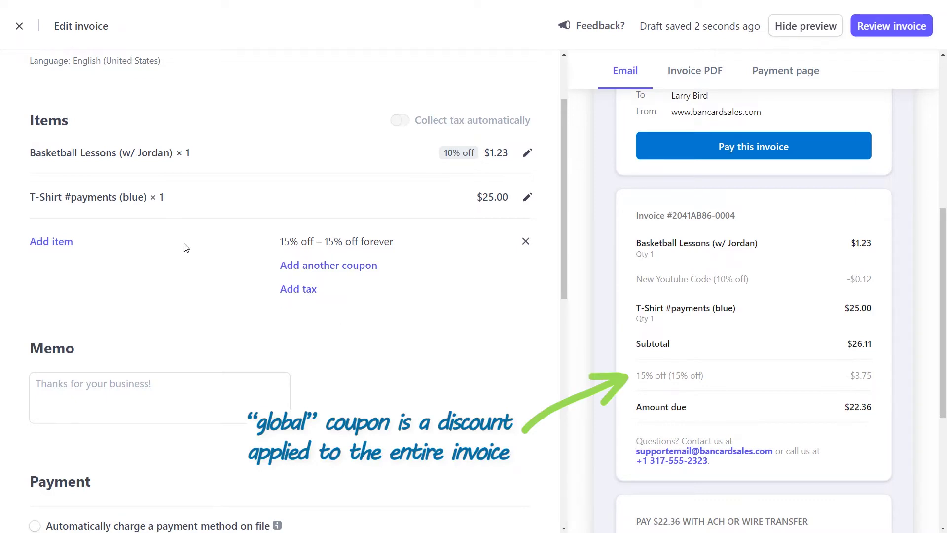
scroll(173, 262, "down", 2)
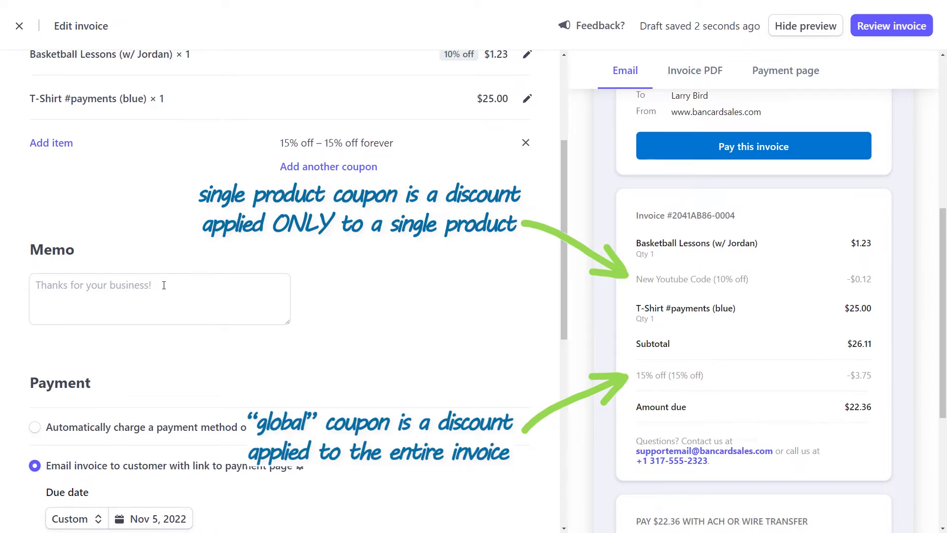
scroll(168, 278, "down", 2)
scroll(166, 286, "down", 1)
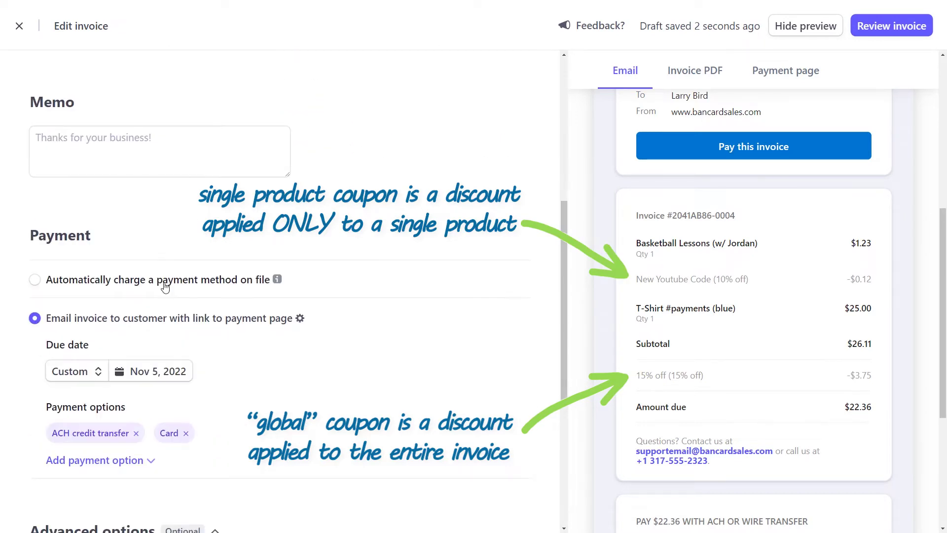
left_click(77, 285)
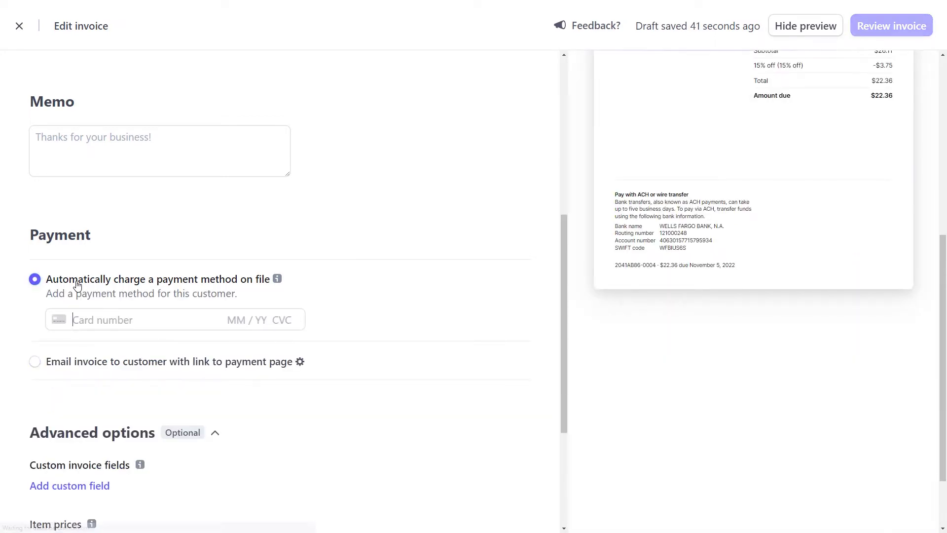
- Email the invoice to the customer with a payment page link, due Nov 5, 2022
left_click(70, 364)
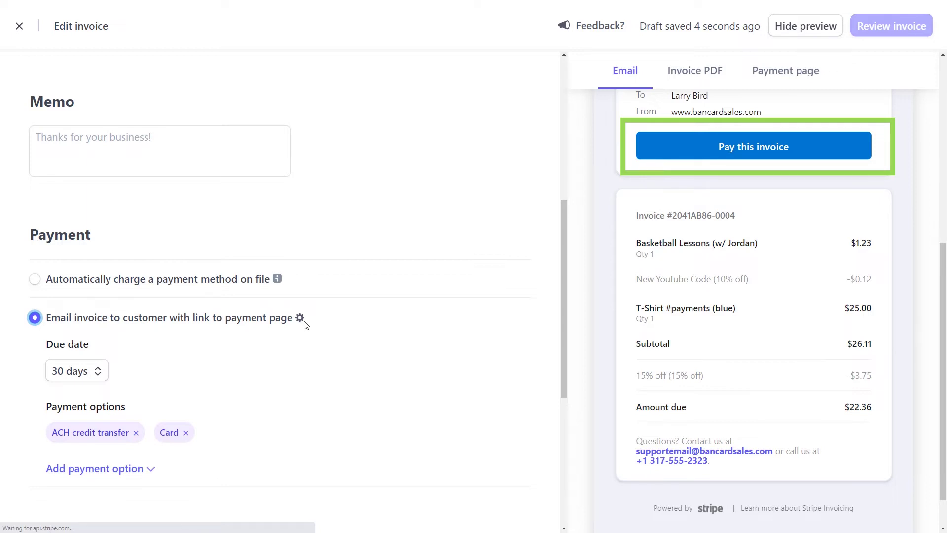
left_click(300, 318)
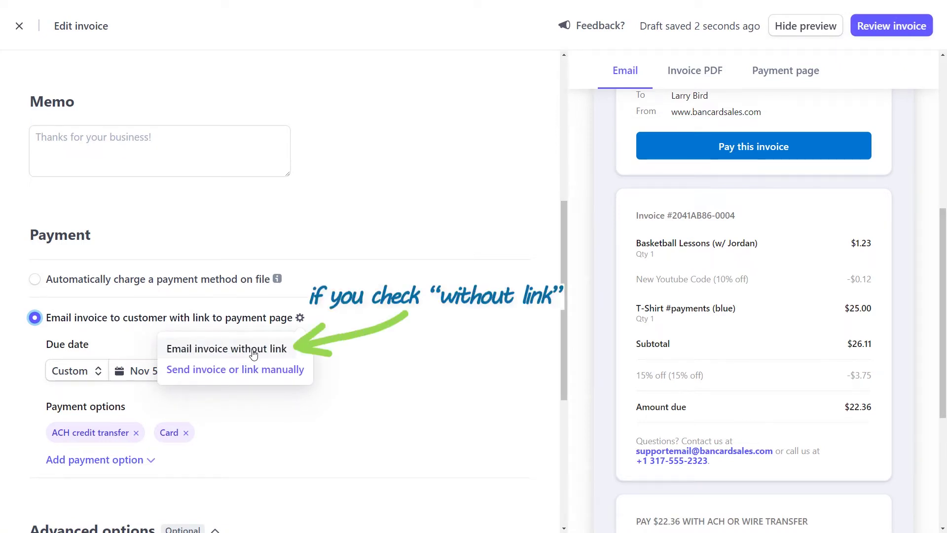
left_click(253, 354)
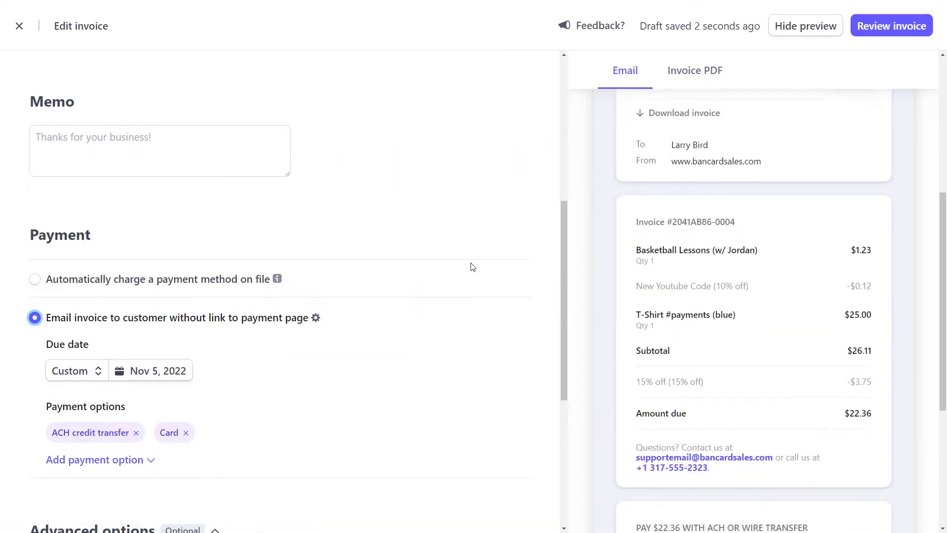
left_click(315, 317)
left_click(277, 370)
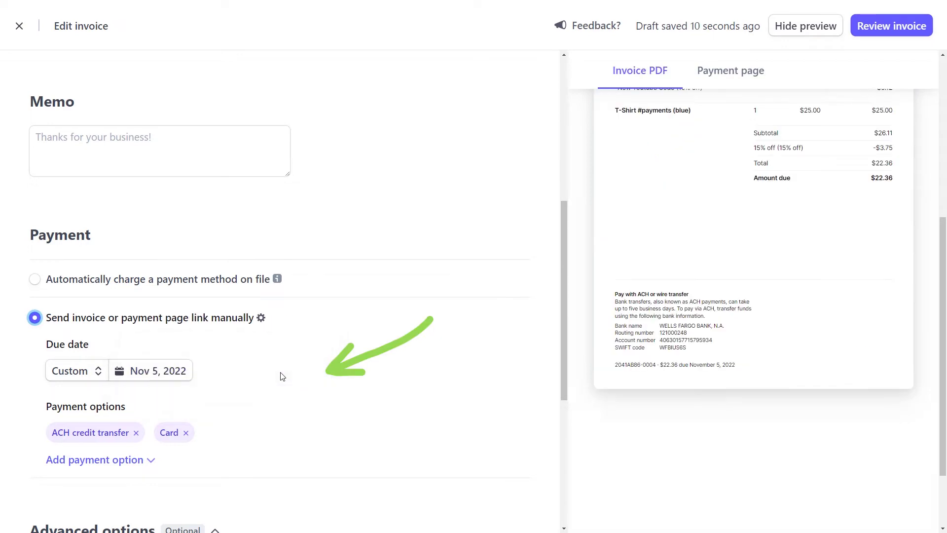
left_click(261, 318)
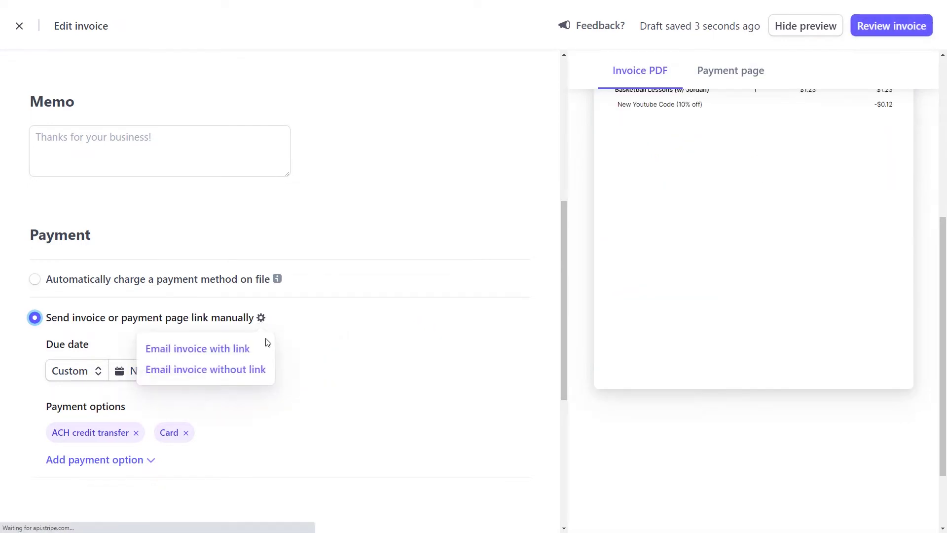
left_click(247, 348)
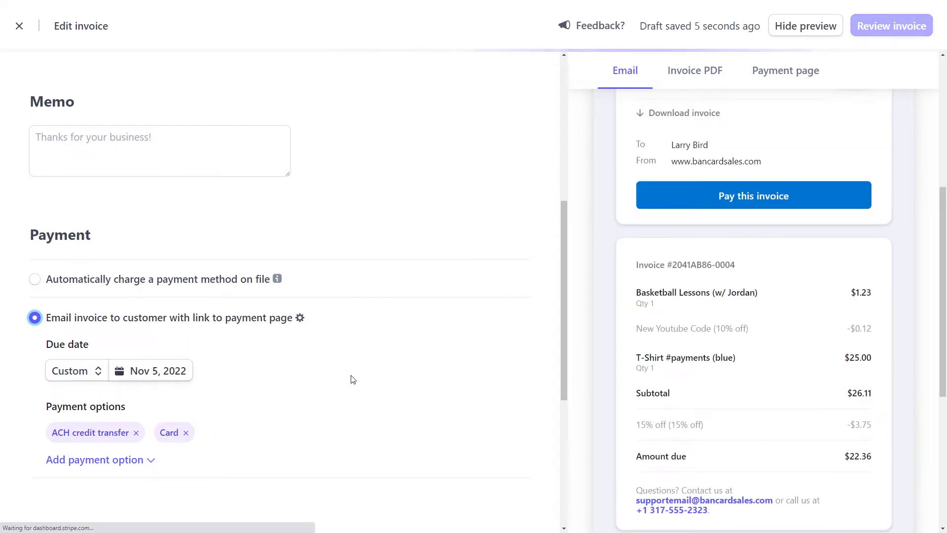
scroll(353, 379, "down", 4)
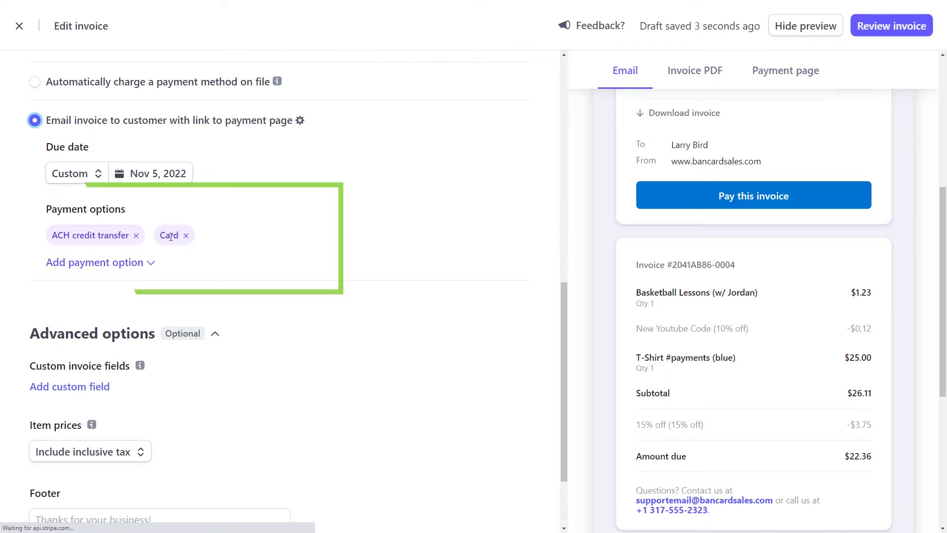
- Accept ACH credit transfer, Card and ACH direct debit as the invoice's payment options
left_click_drag(163, 235, 179, 235)
left_click(204, 253)
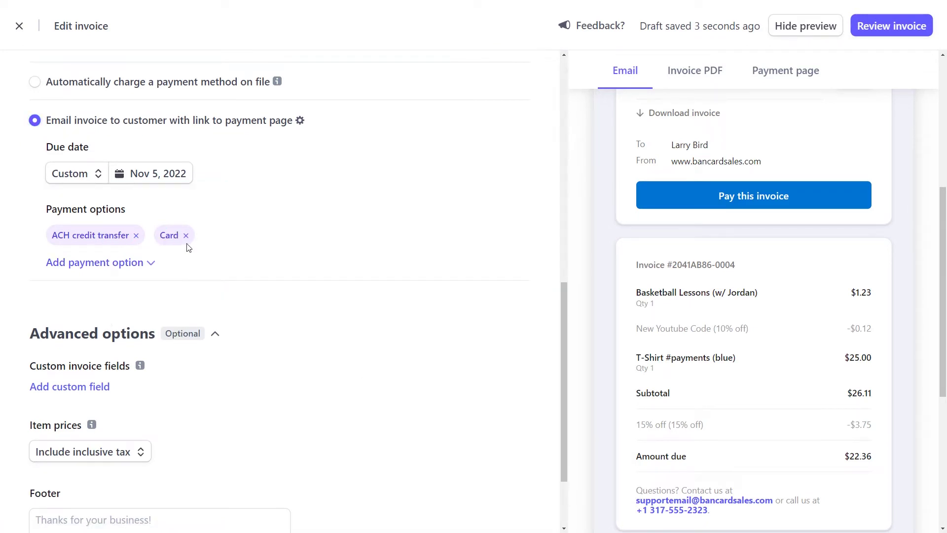
left_click(153, 266)
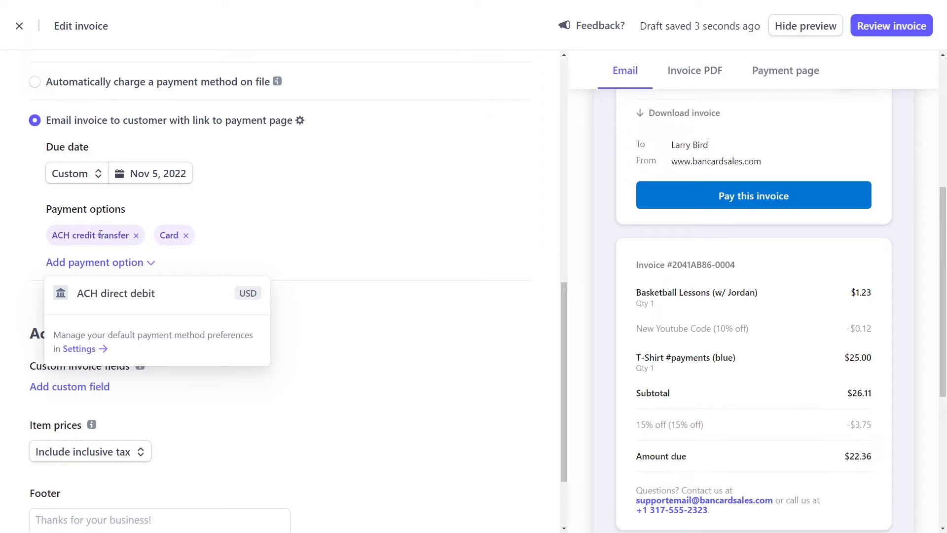
left_click(99, 295)
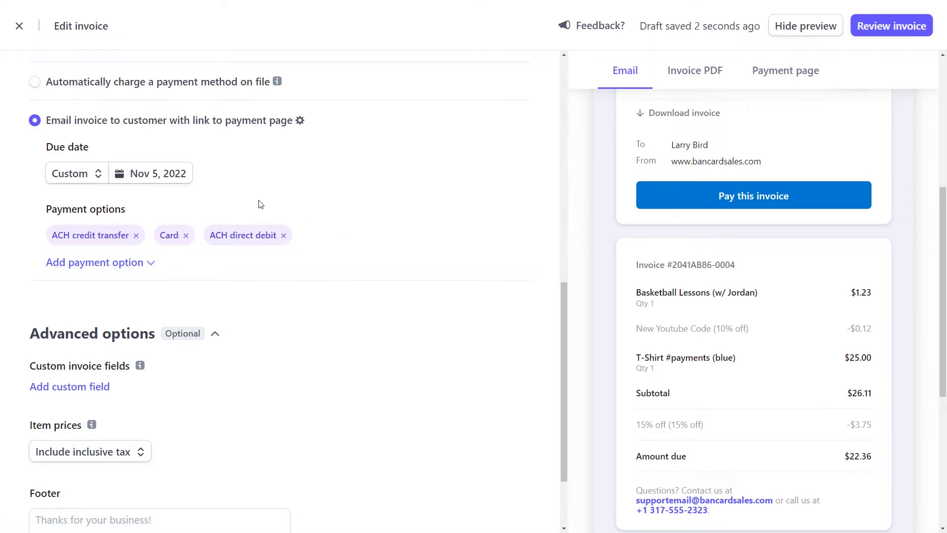
left_click(136, 235)
left_click(176, 236)
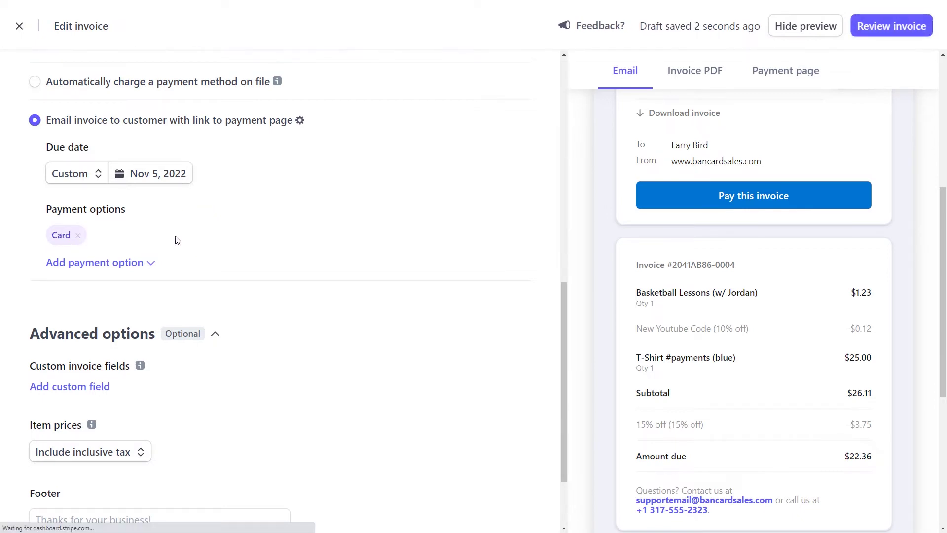
left_click(151, 262)
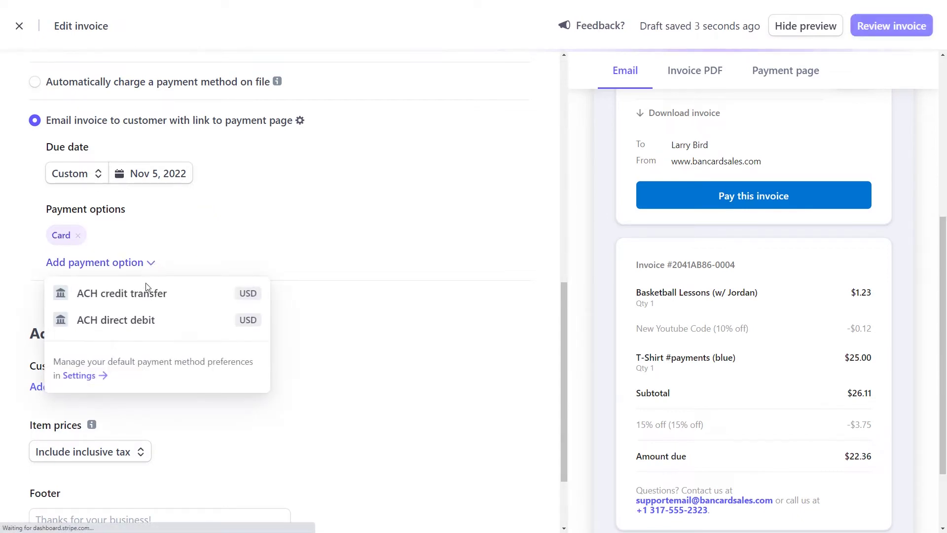
left_click(141, 321)
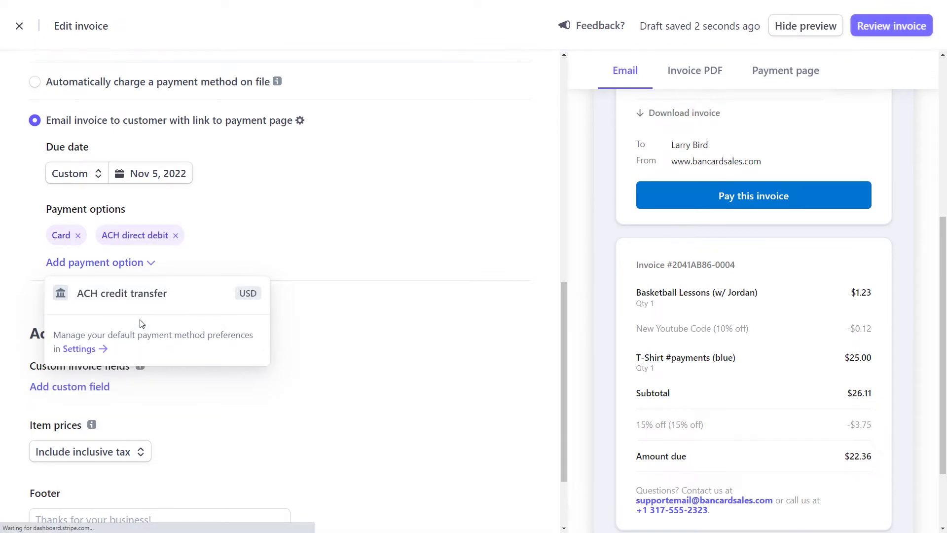
left_click(148, 295)
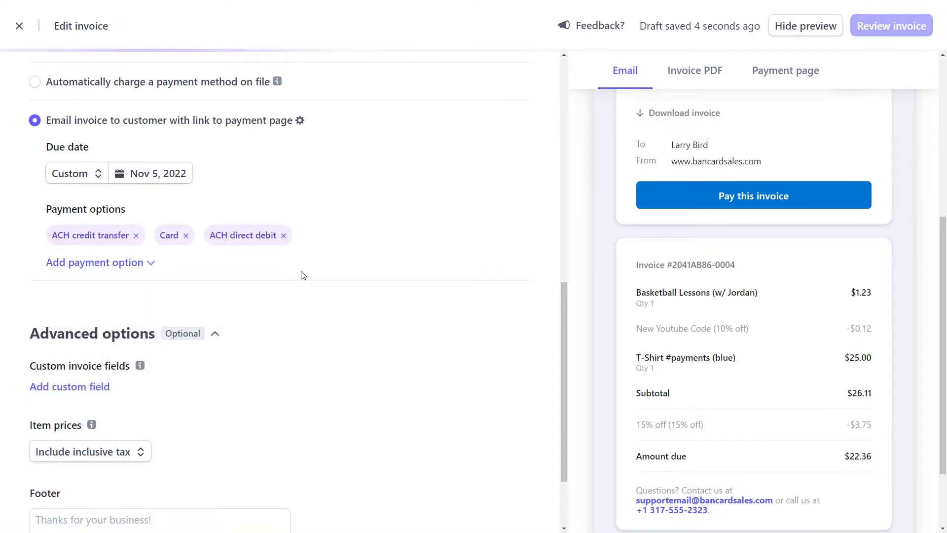
- Try a custom field 'Custom fi' with value 1, then remove it
scroll(301, 271, "down", 2)
left_click(85, 283)
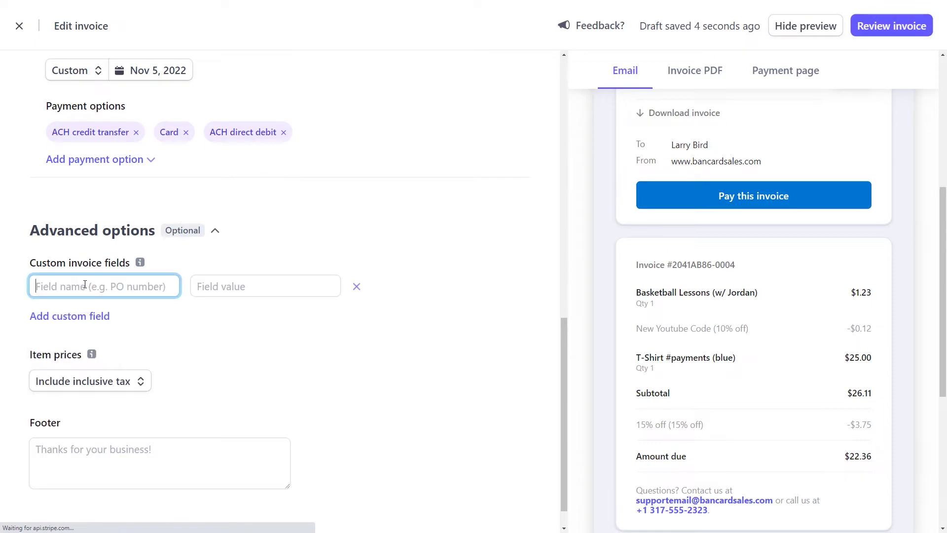
type("Custom field")
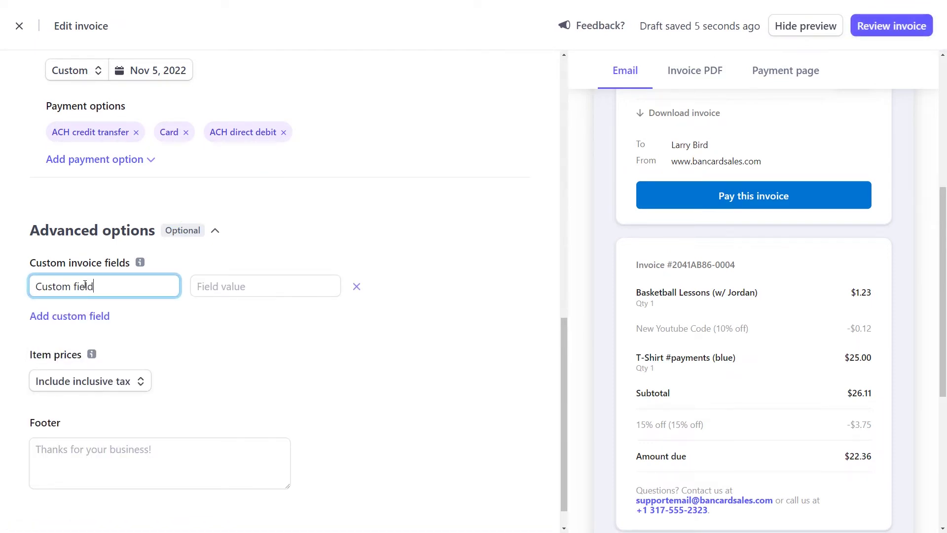
key("Tab")
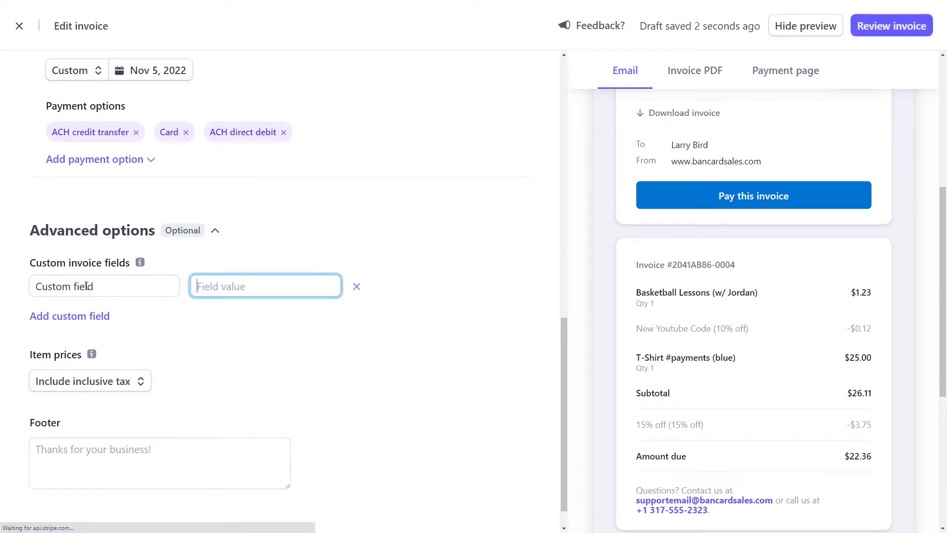
type("1")
left_click(357, 289)
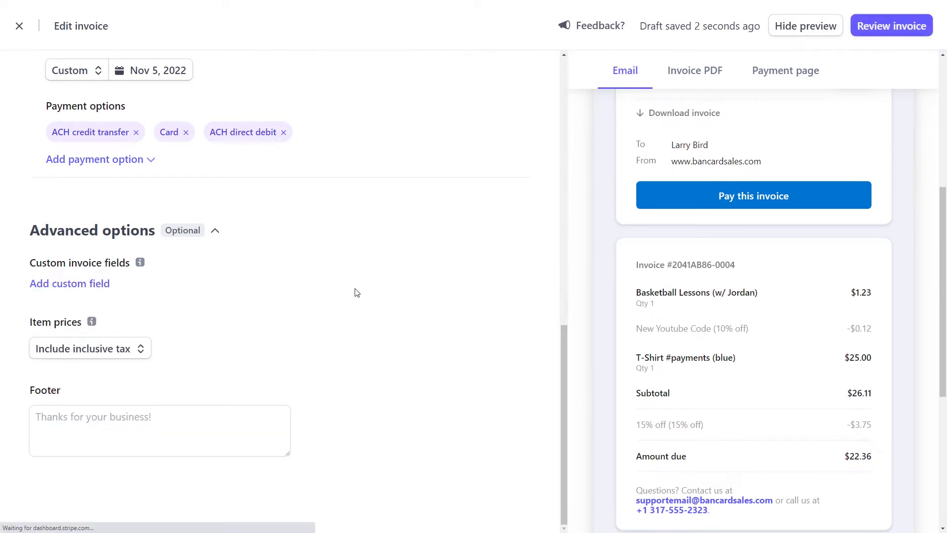
- Set the footer to 'Thanks for doing business with me and watching my vide…'
left_click(132, 417)
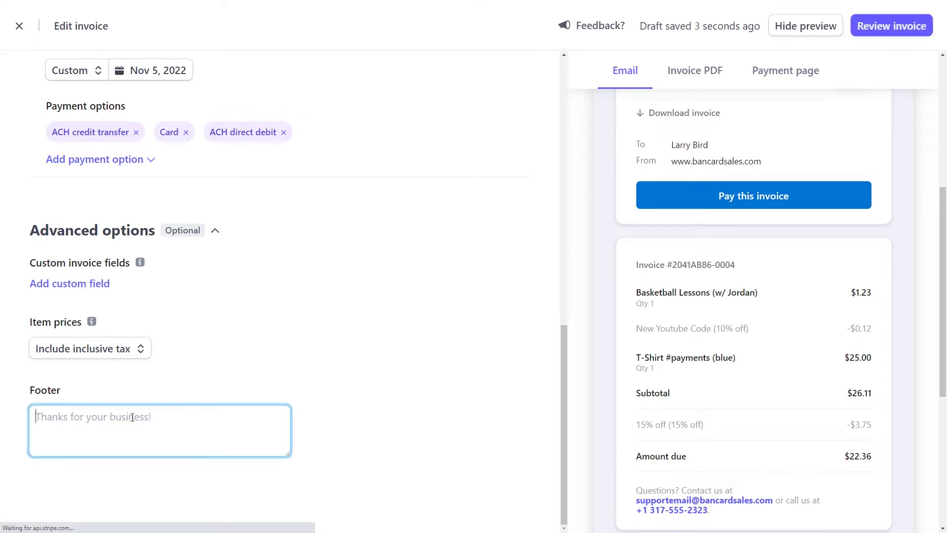
type("Thanks for doing business with me and")
type(" watching my videos!")
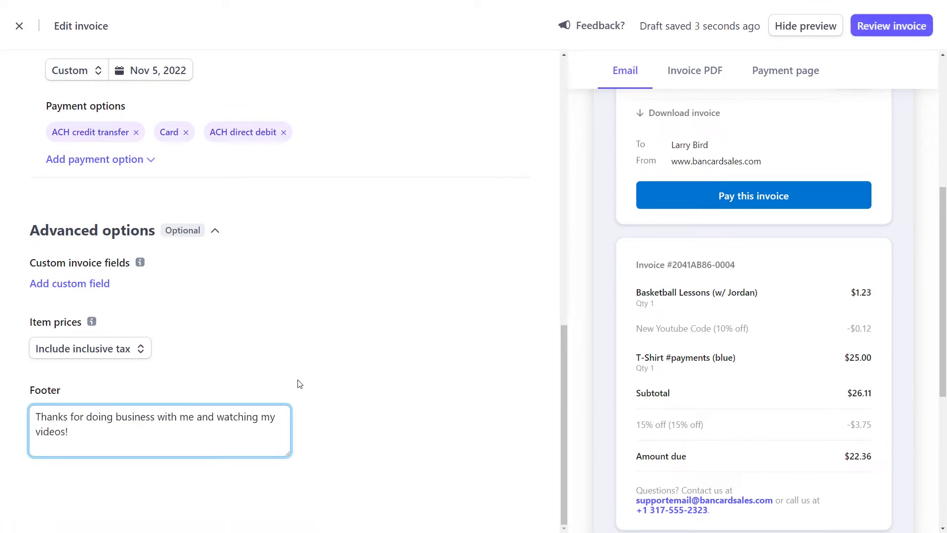
scroll(300, 385, "up", 6)
- Check the Email, Invoice PDF and Payment page previews, then go to branding settings
scroll(659, 247, "up", 5)
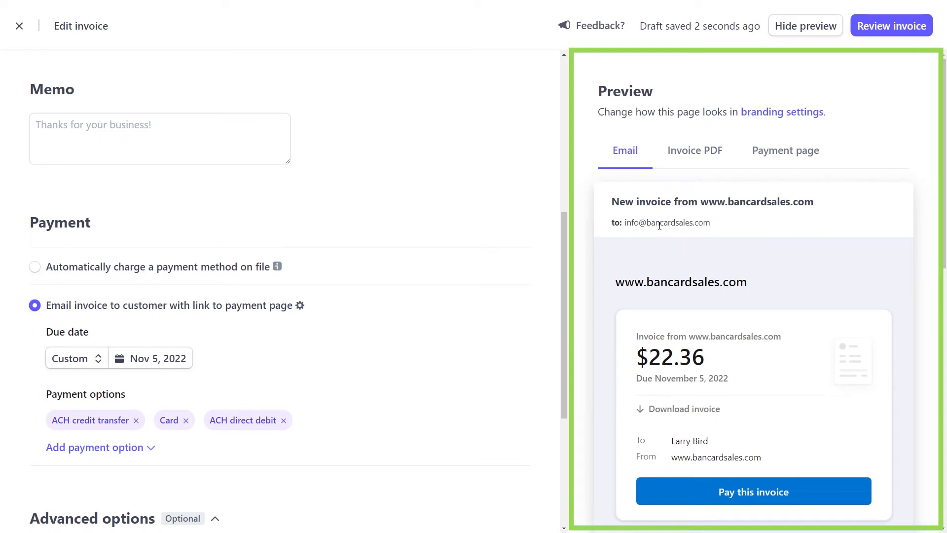
left_click(689, 152)
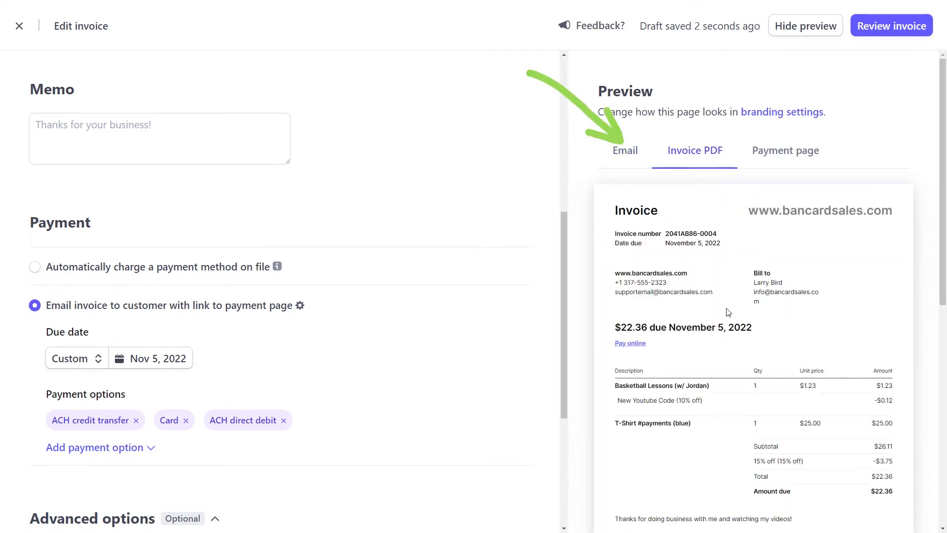
left_click(768, 157)
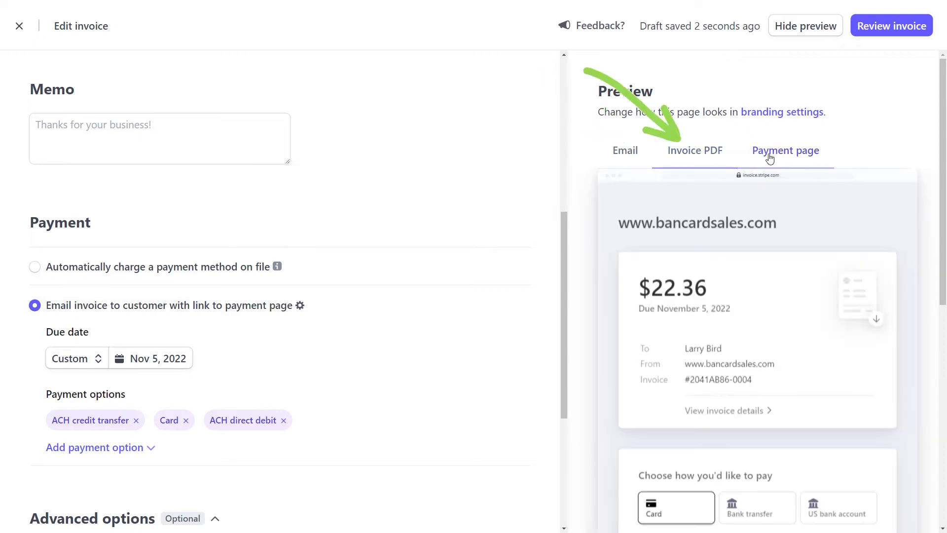
left_click(630, 157)
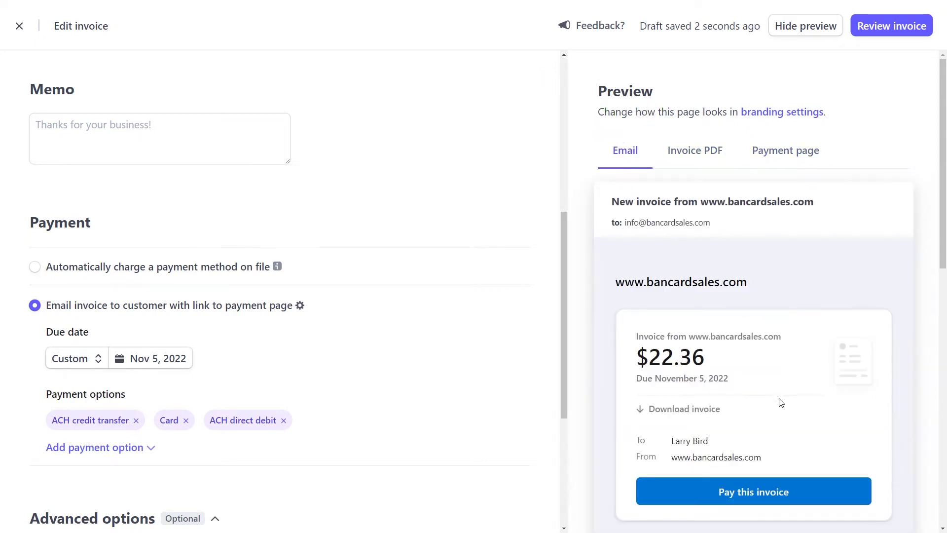
scroll(782, 399, "down", 9)
scroll(784, 399, "down", 3)
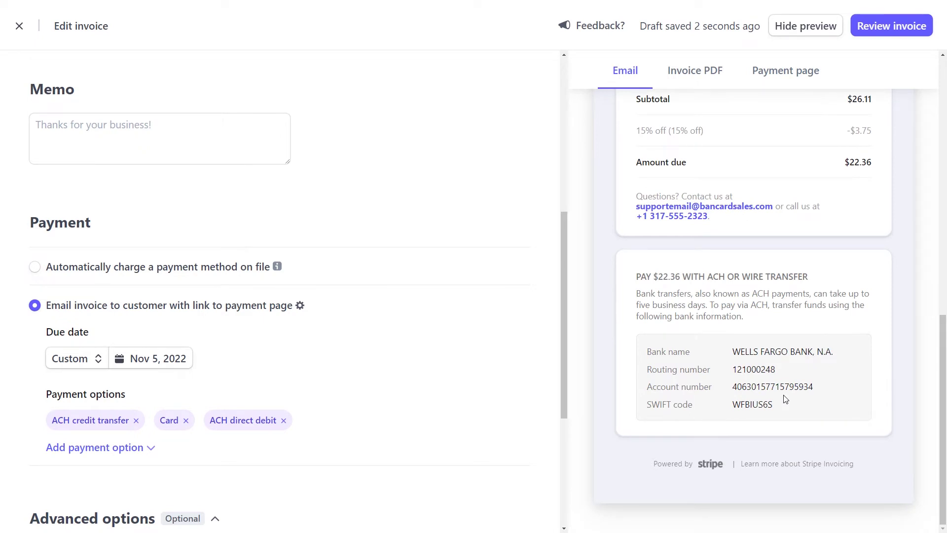
scroll(785, 399, "up", 12)
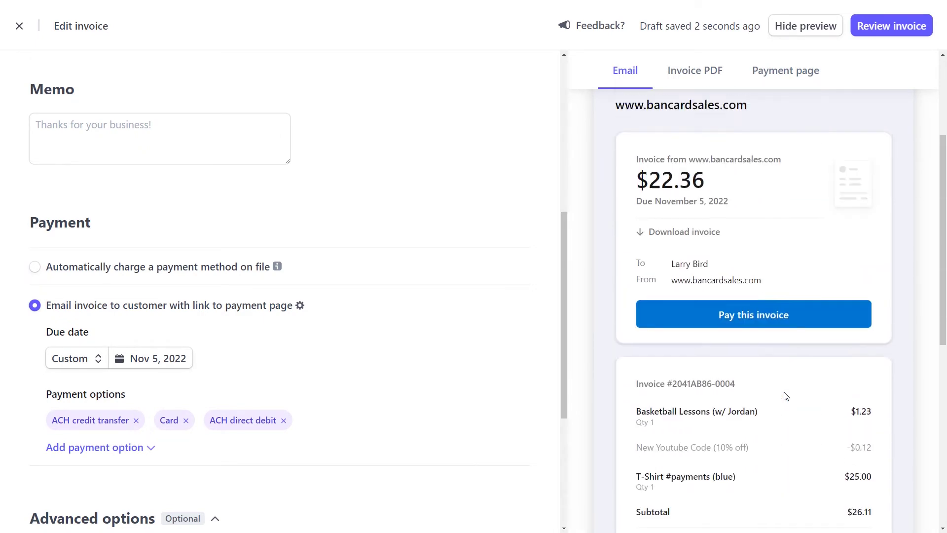
left_click(695, 151)
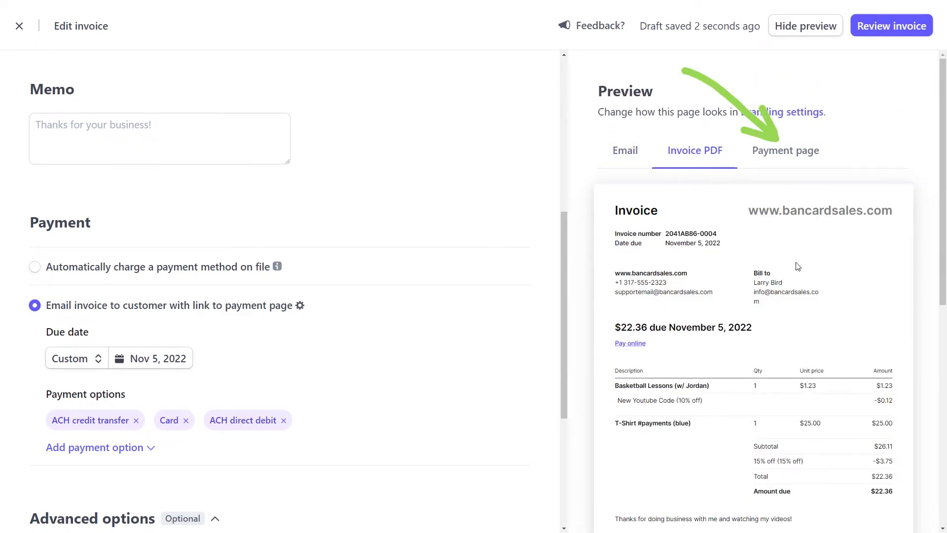
scroll(806, 271, "down", 3)
scroll(815, 276, "down", 2)
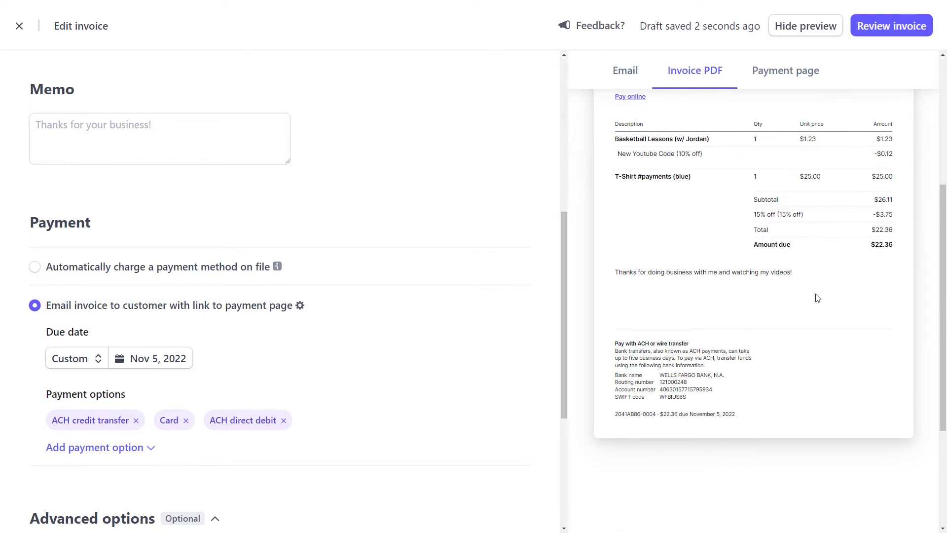
scroll(854, 314, "up", 10)
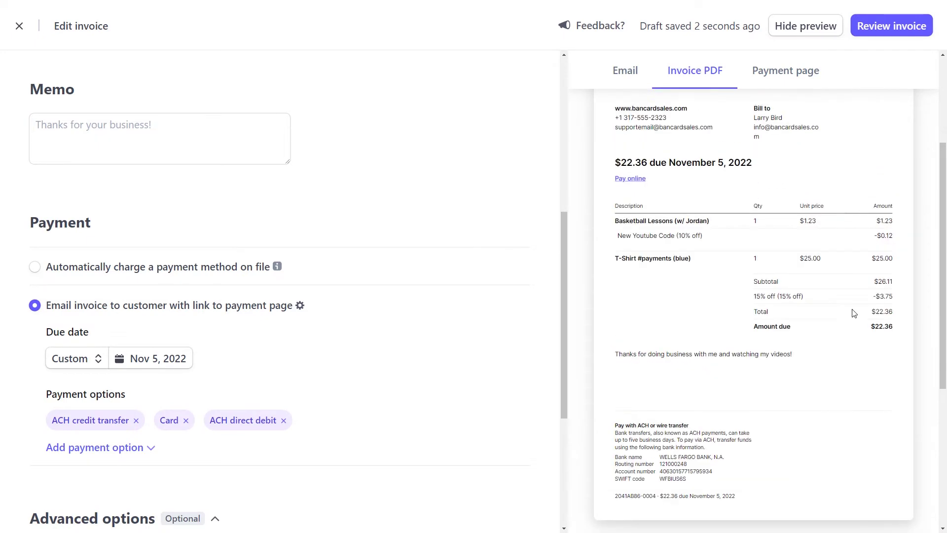
left_click(792, 153)
scroll(790, 304, "down", 6)
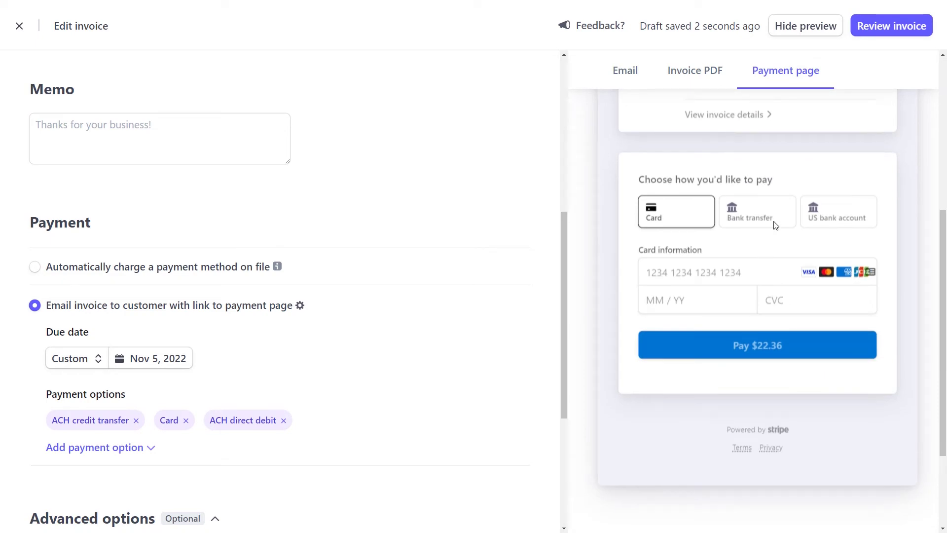
scroll(772, 280, "up", 6)
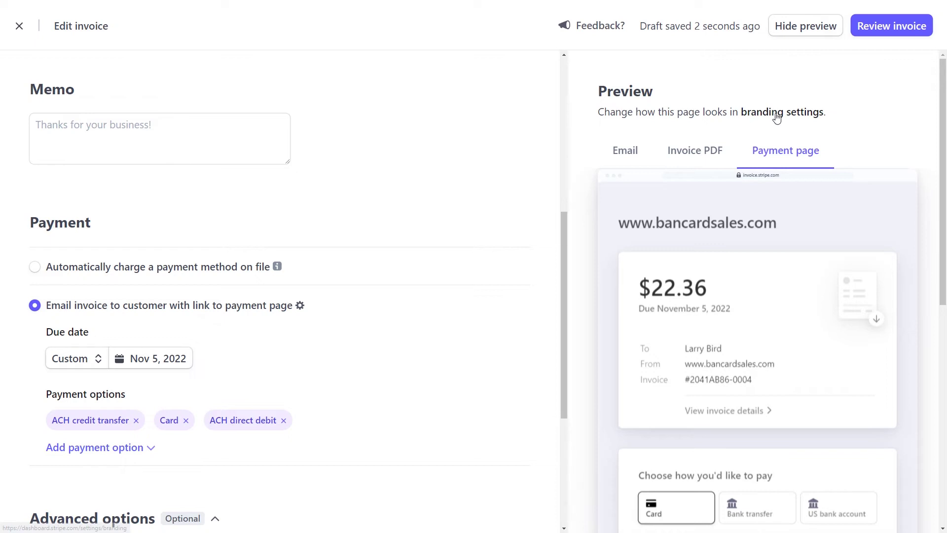
left_click(777, 118)
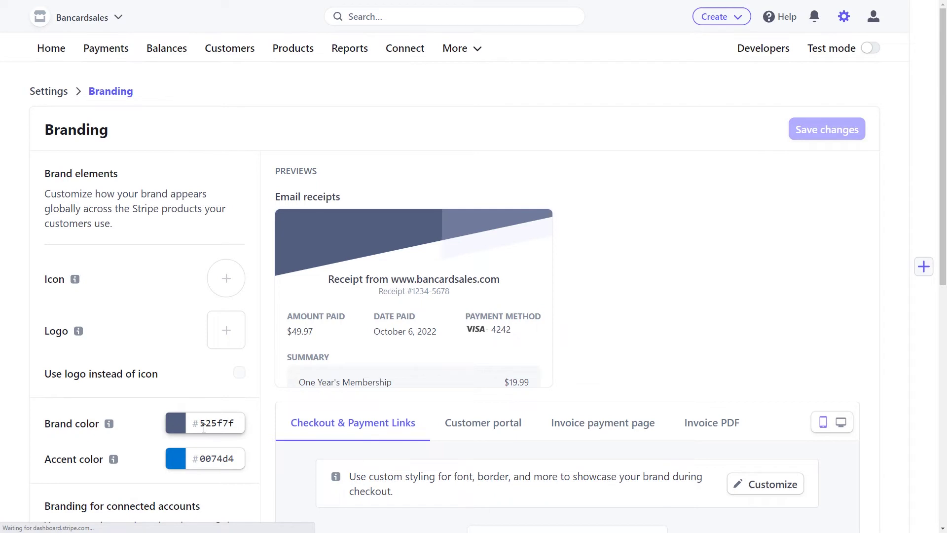
- Upload the BCS logo icon as brand icon and BCS logo-with-icon as logo, and save
left_click(222, 283)
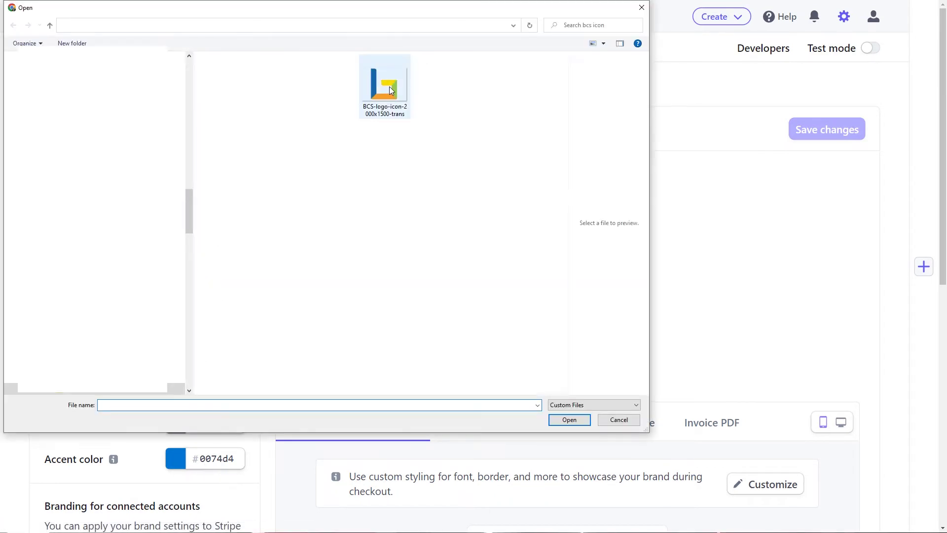
double_click(389, 86)
left_click(222, 335)
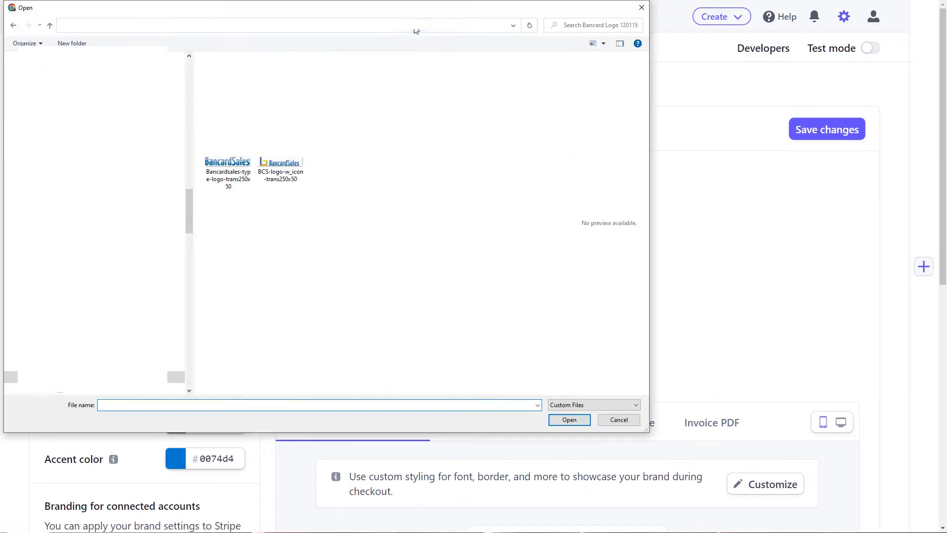
double_click(296, 168)
left_click(835, 132)
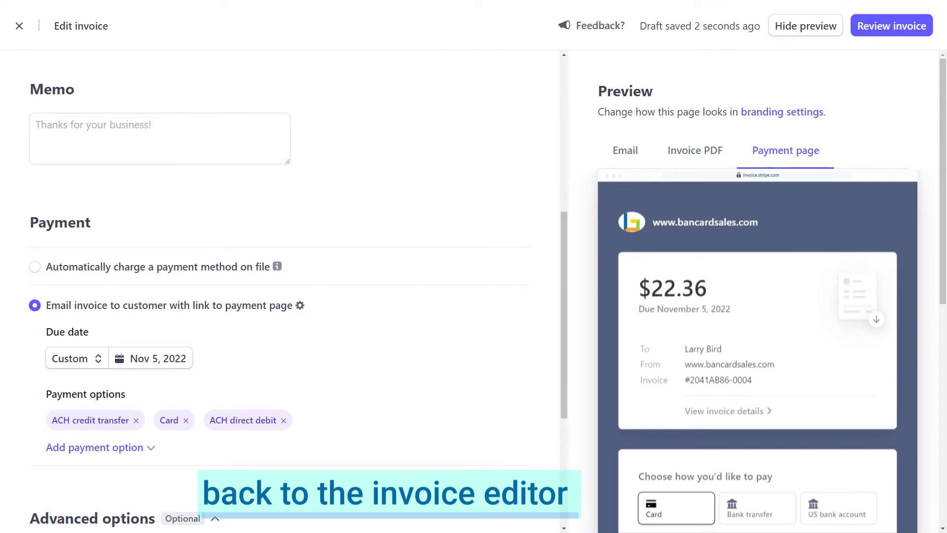
left_click(879, 30)
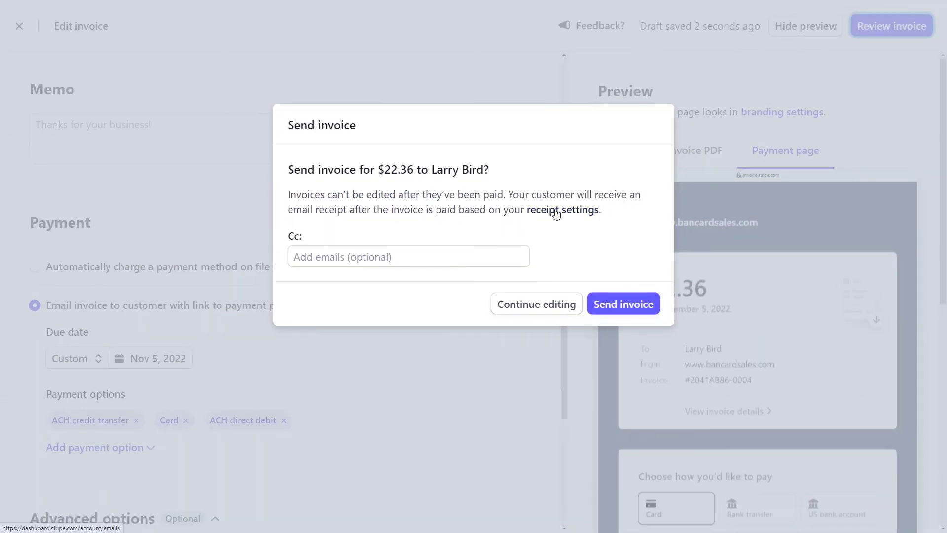
- Send invoice 2041AB86-0004 for $22.36 to the customer
left_click(620, 306)
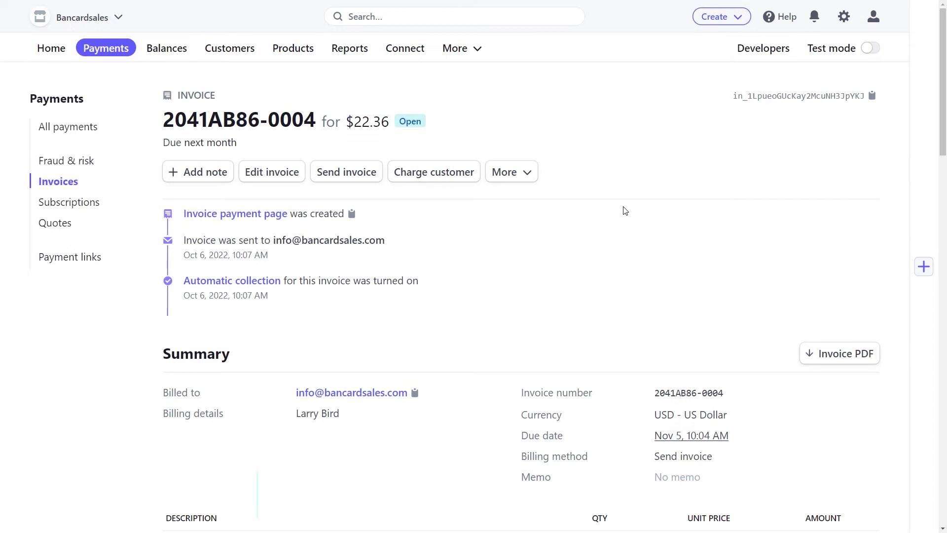
- Scroll down through invoice 2041AB86-0006's details page and back up again
scroll(625, 210, "down", 1)
scroll(625, 210, "down", 1)
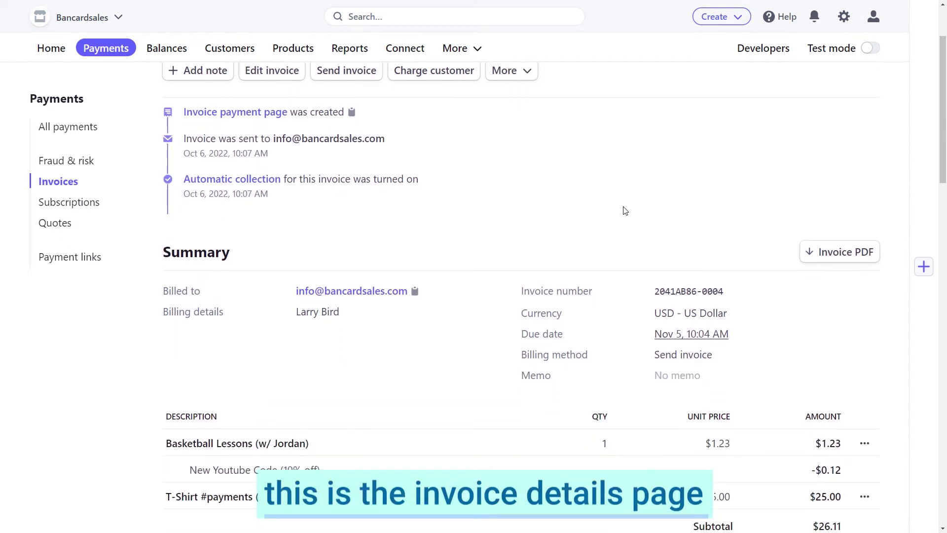
scroll(625, 211, "down", 2)
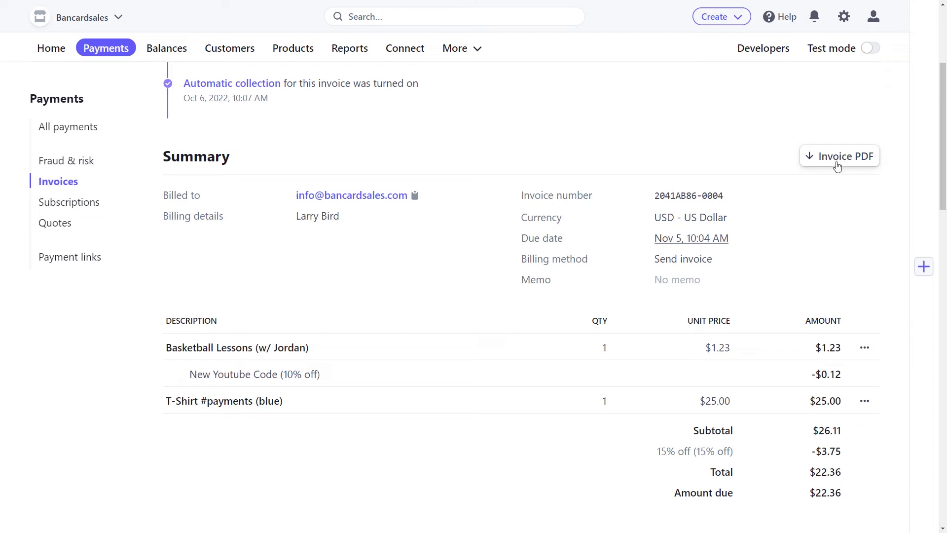
scroll(804, 228, "down", 4)
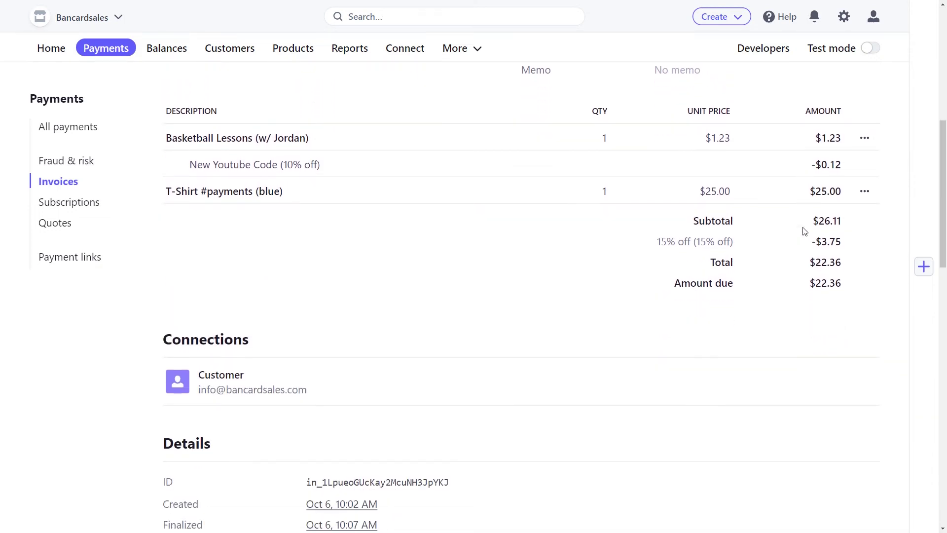
scroll(804, 231, "down", 5)
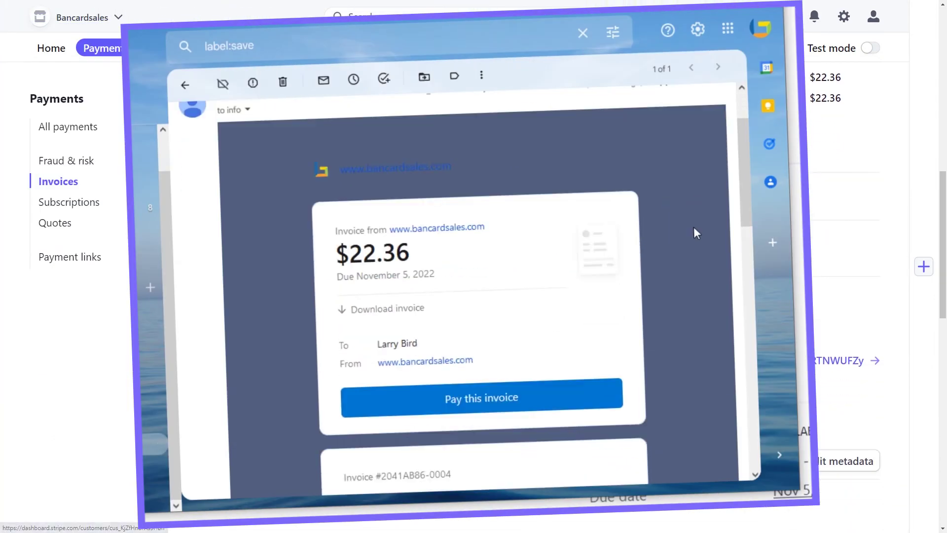
scroll(694, 230, "up", 6)
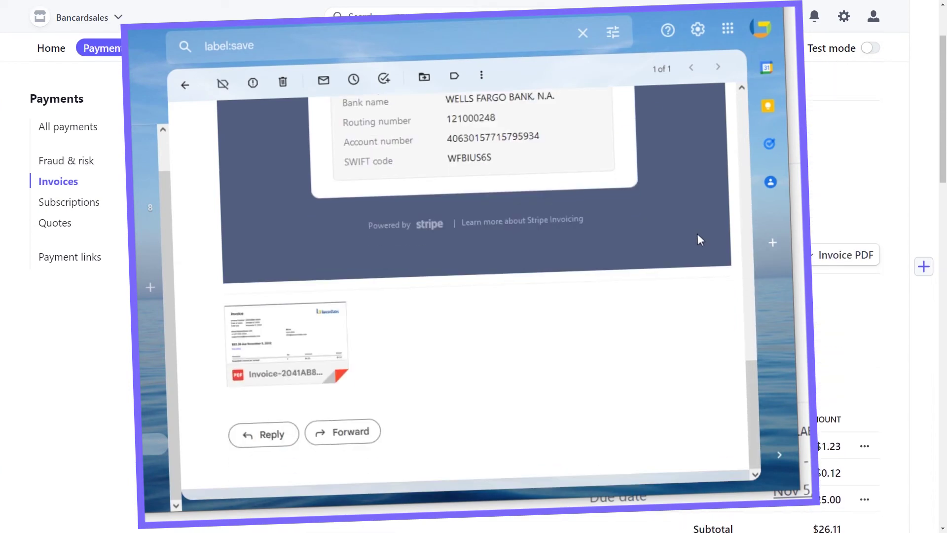
scroll(696, 233, "up", 2)
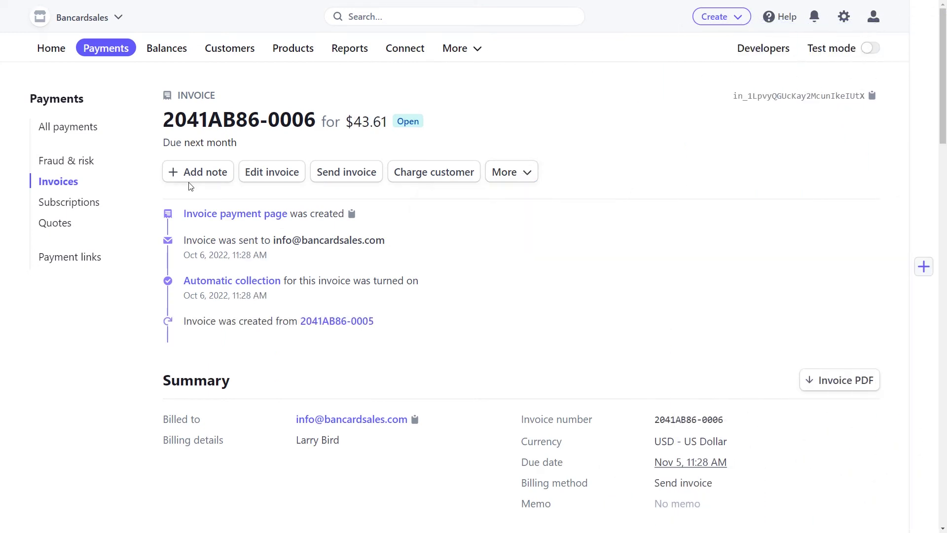
- Discard an empty note, create draft revision 2041AB86-0007 from 2041AB86-0006, and return to the invoices list
left_click(217, 178)
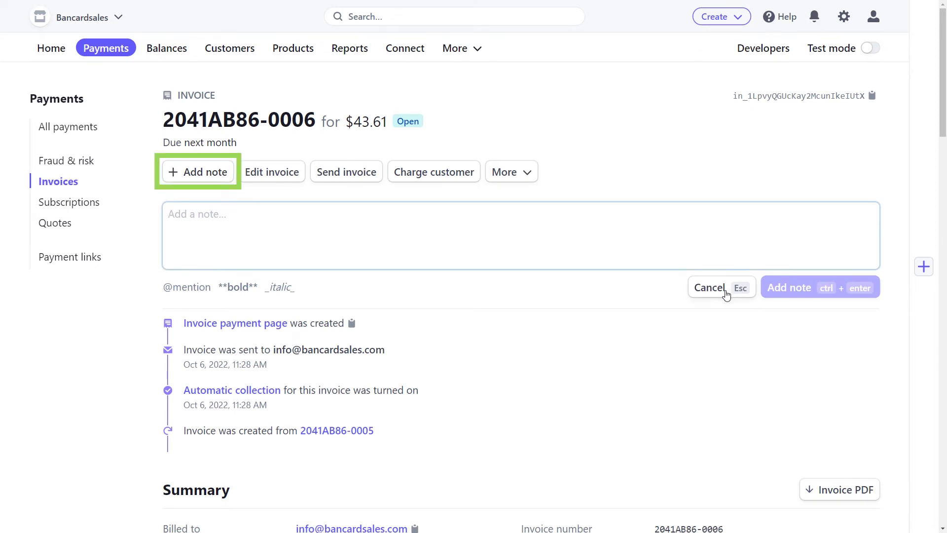
left_click(710, 288)
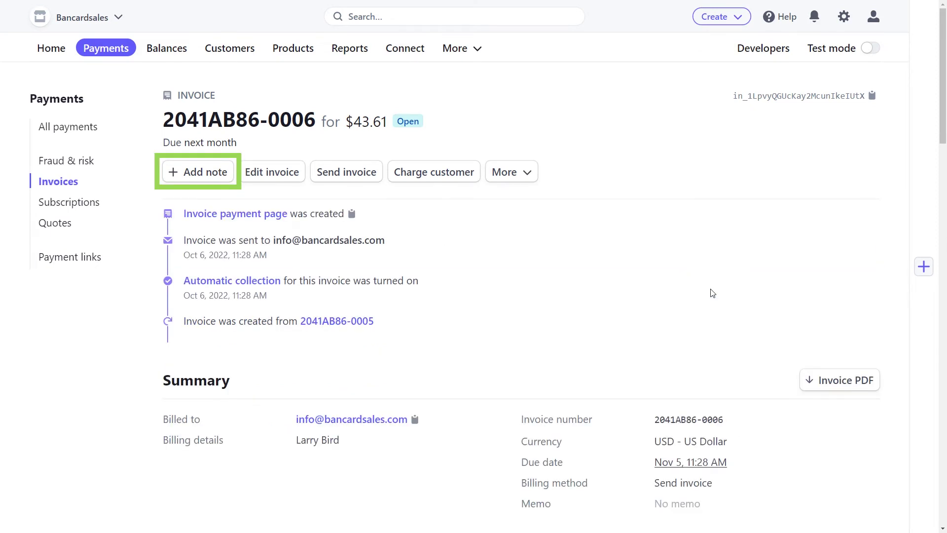
left_click(267, 173)
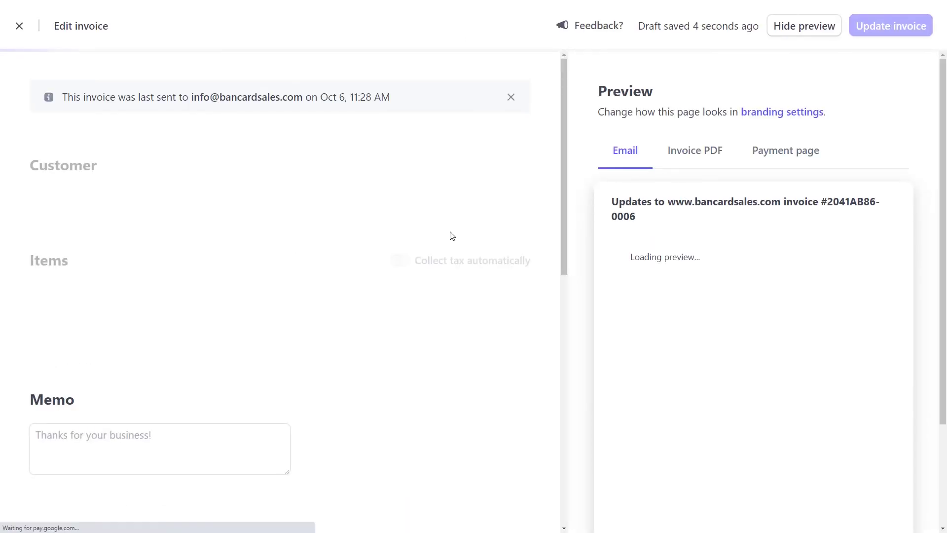
left_click(19, 26)
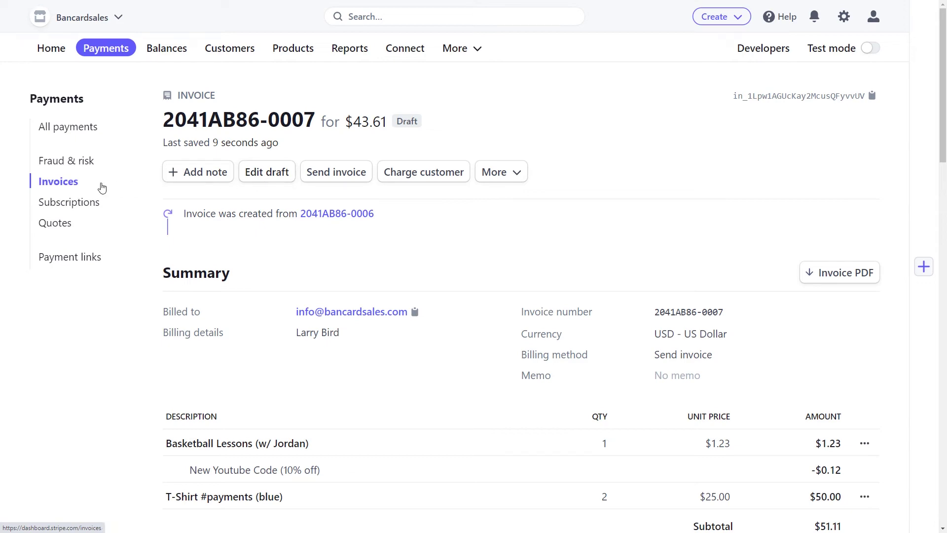
left_click(72, 184)
- Open invoice 2041AB86-0006, add an extra recipient e-mail, cancel the resend, then try charging the customer
scroll(318, 320, "down", 3)
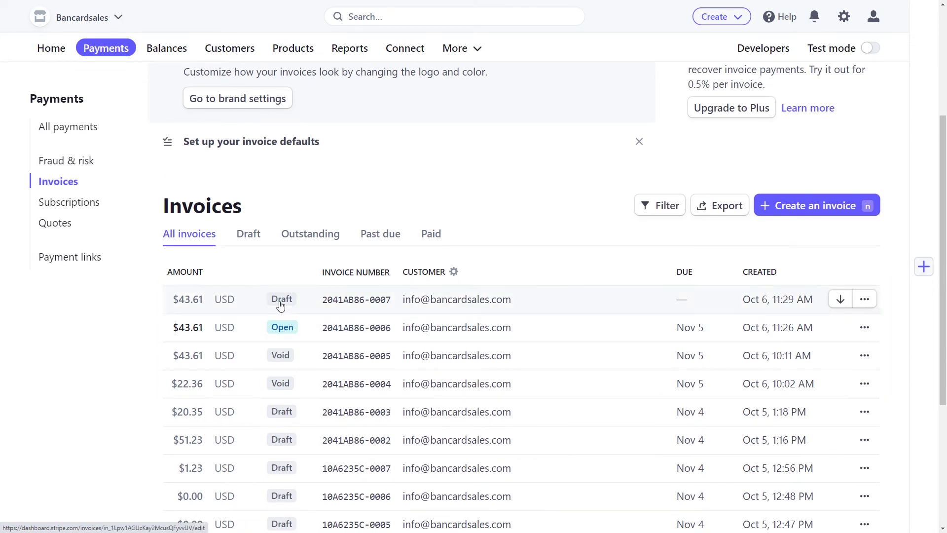
left_click(302, 319)
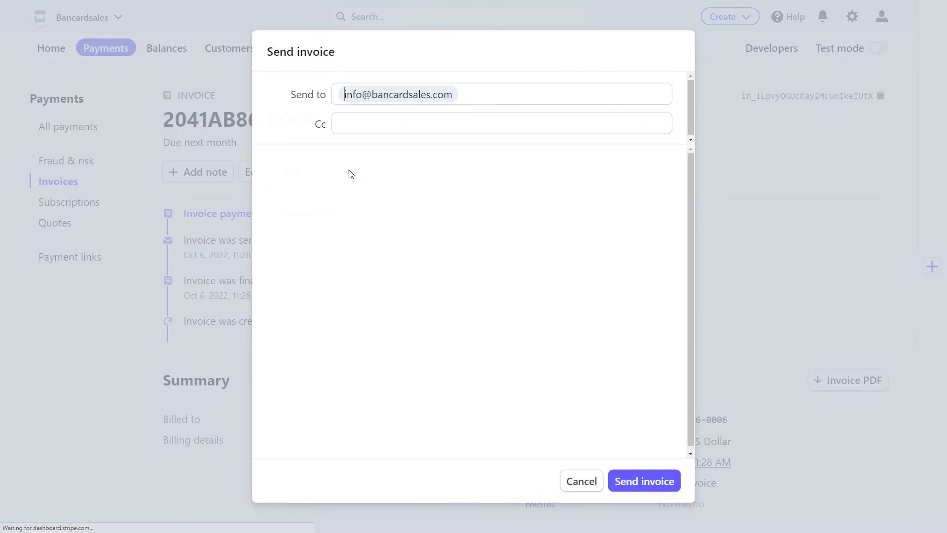
left_click(493, 91)
type("email@email.com")
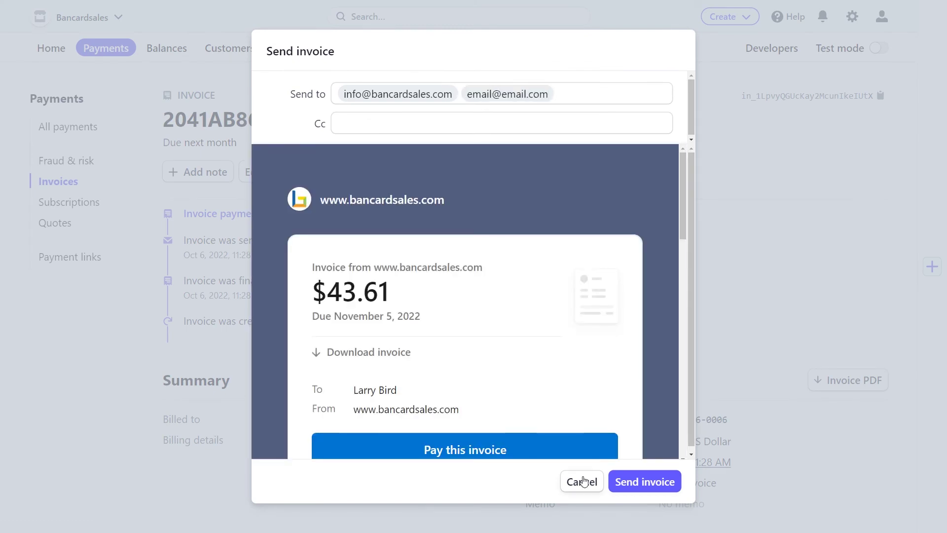
left_click(582, 481)
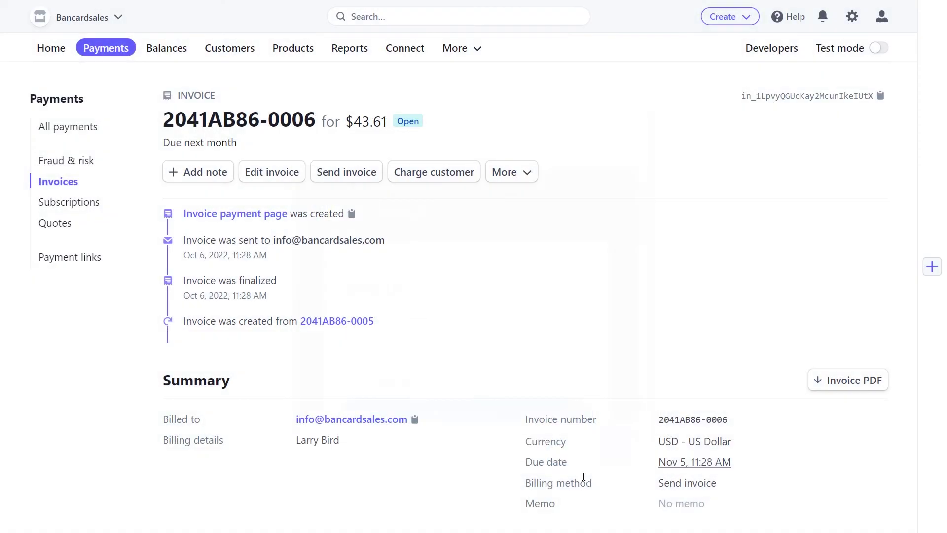
left_click(422, 173)
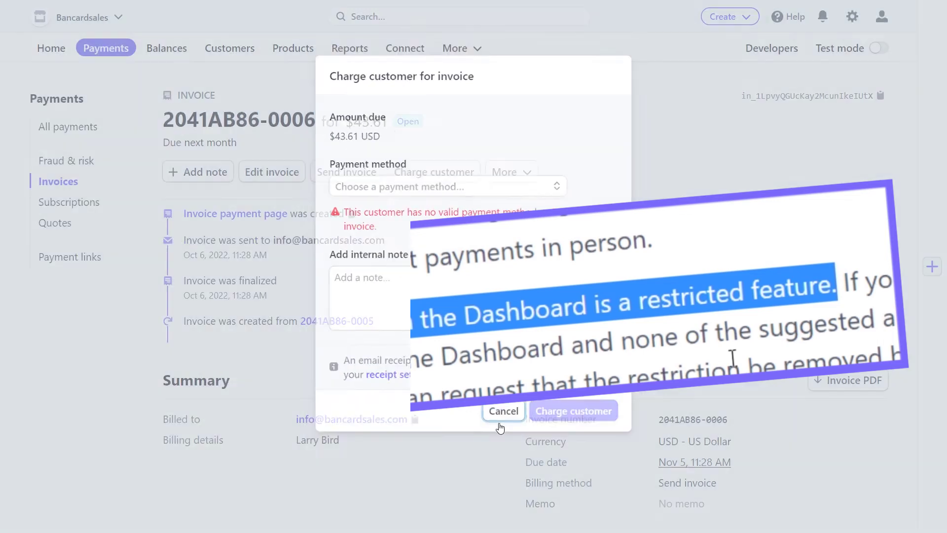
left_click(502, 419)
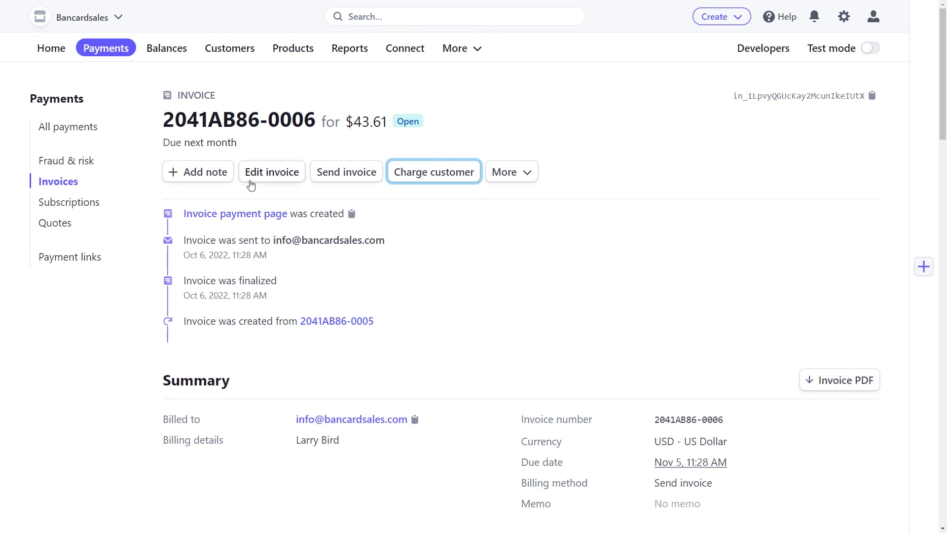
- Return to the Invoices list, browsing the More products menu before picking Invoicing
left_click(61, 183)
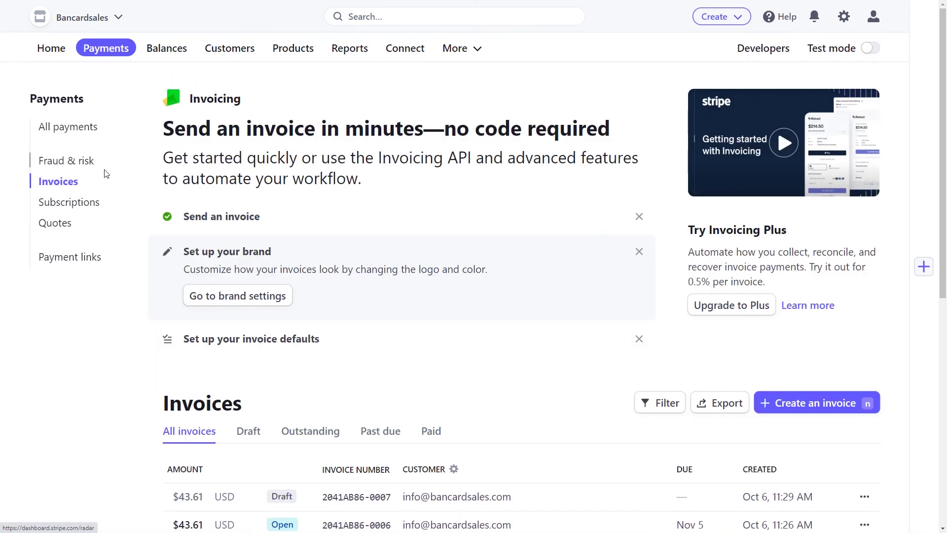
scroll(343, 289, "down", 4)
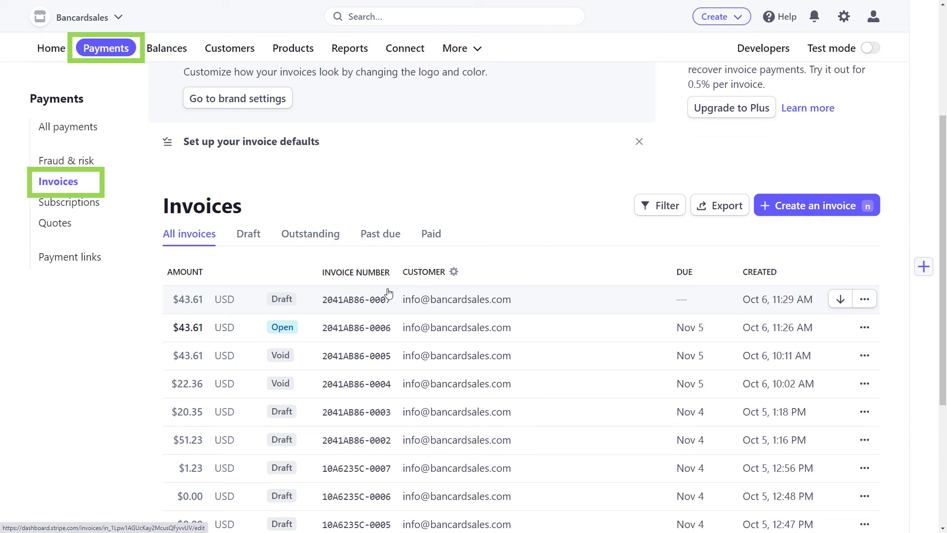
left_click(456, 48)
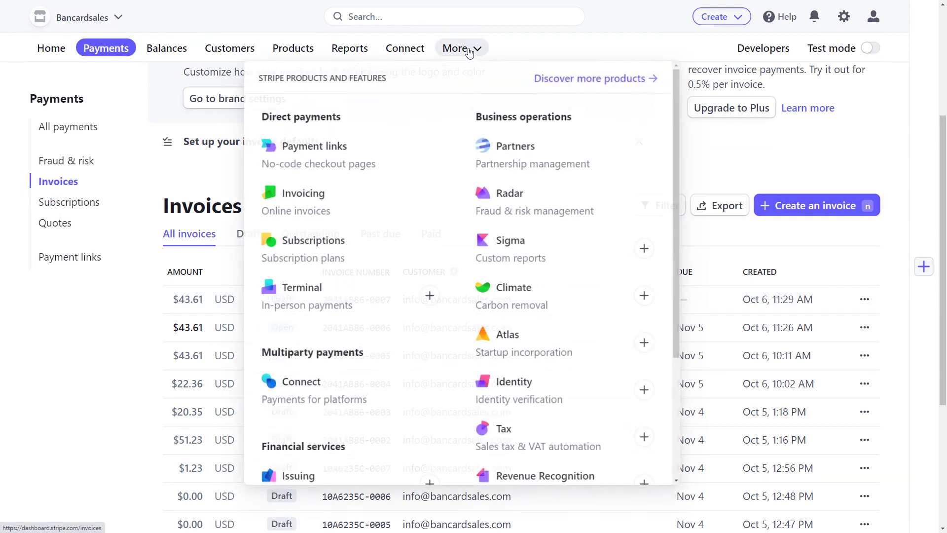
left_click(296, 201)
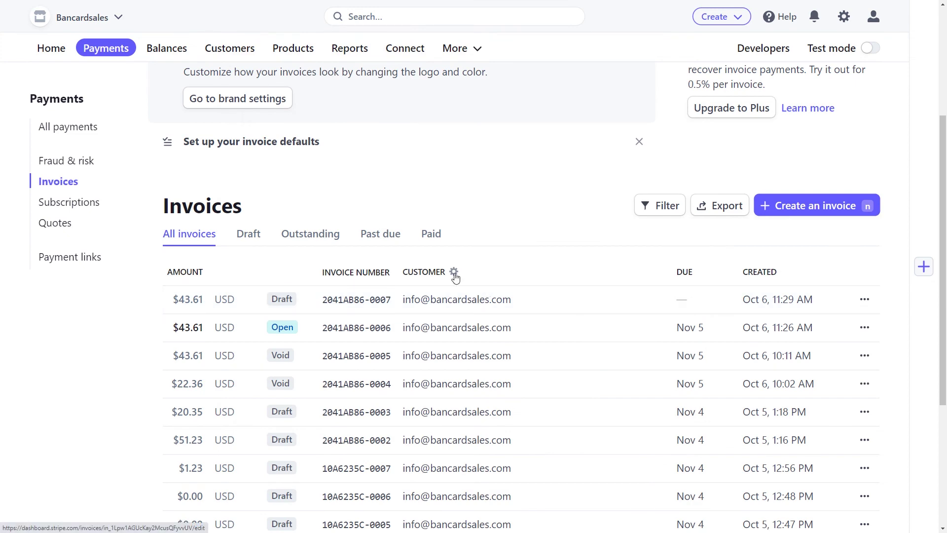
- Filter the list to draft invoices, then show all invoices again and scroll through them
left_click(249, 234)
scroll(385, 296, "down", 3)
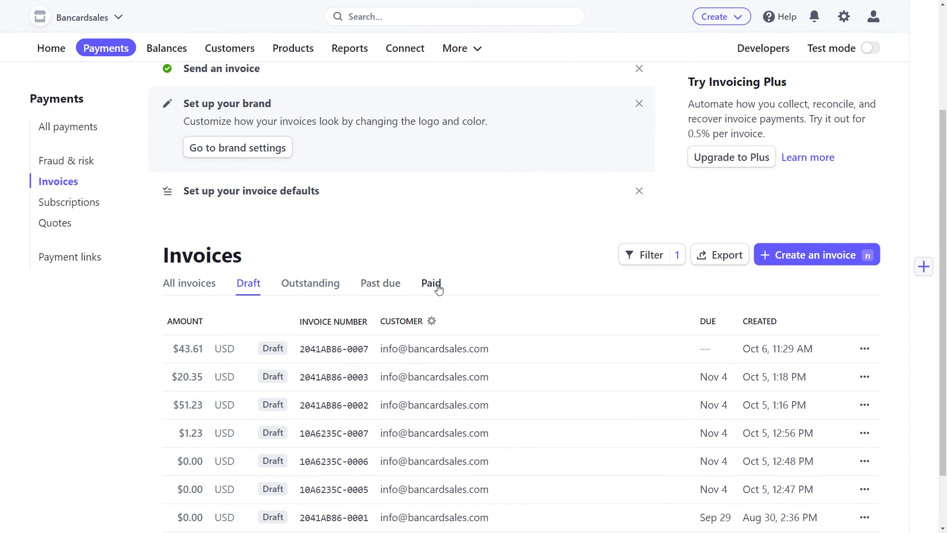
left_click(193, 285)
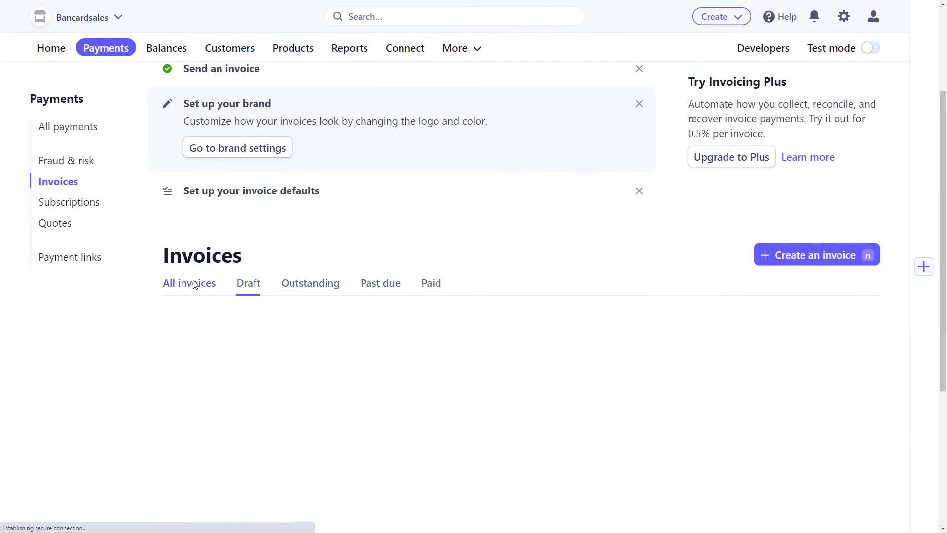
scroll(466, 303, "down", 1)
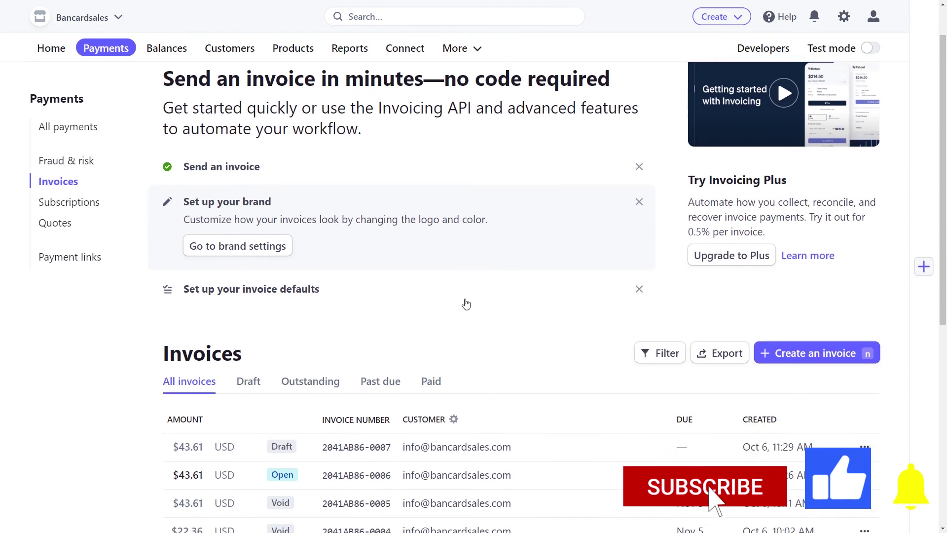
scroll(466, 303, "down", 7)
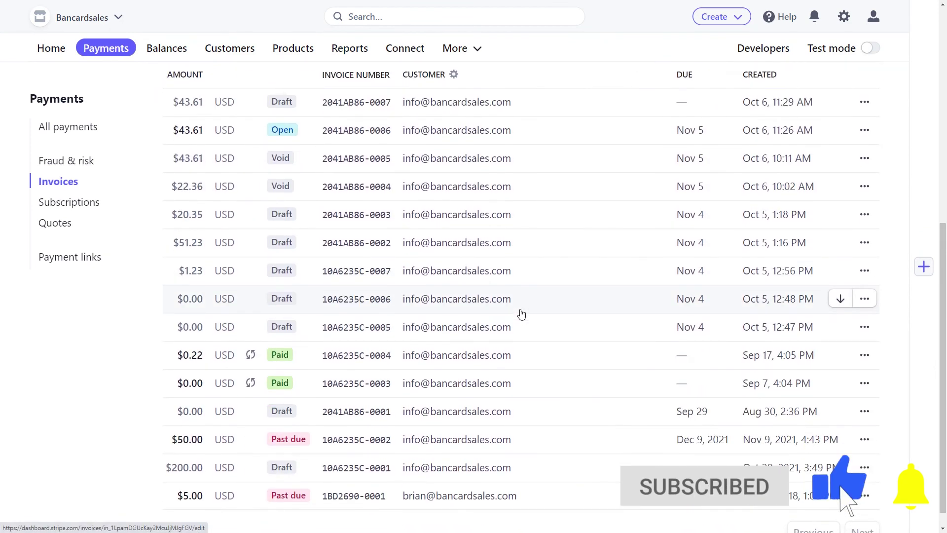
- Download draft invoice 2041AB86-0007 as a PDF from its row, dismissing the download bar and actions menu
scroll(521, 314, "up", 5)
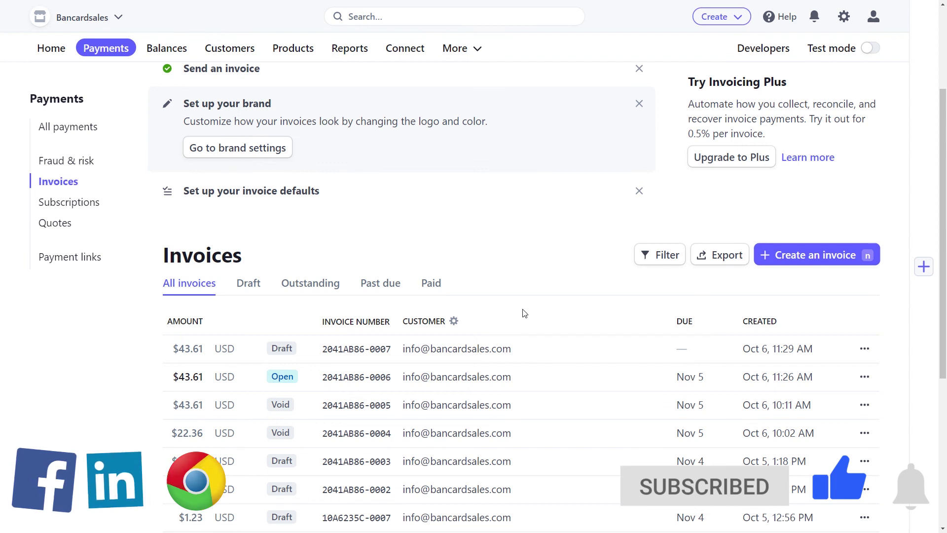
mouse_move(816, 353)
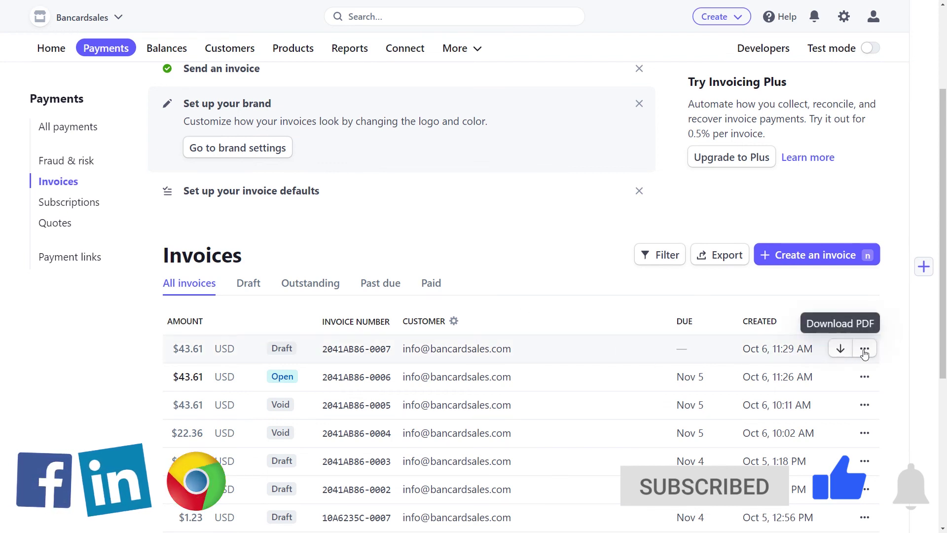
left_click(839, 349)
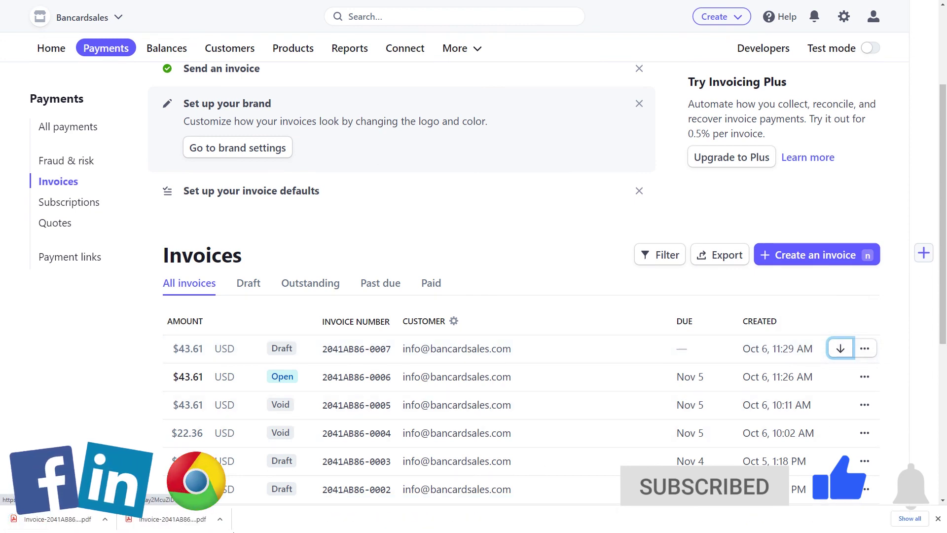
left_click(937, 519)
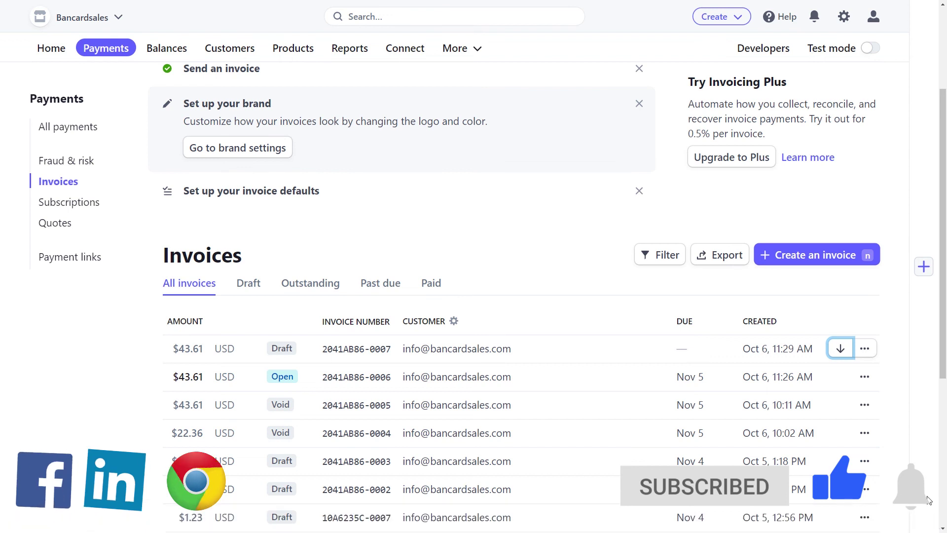
left_click(865, 349)
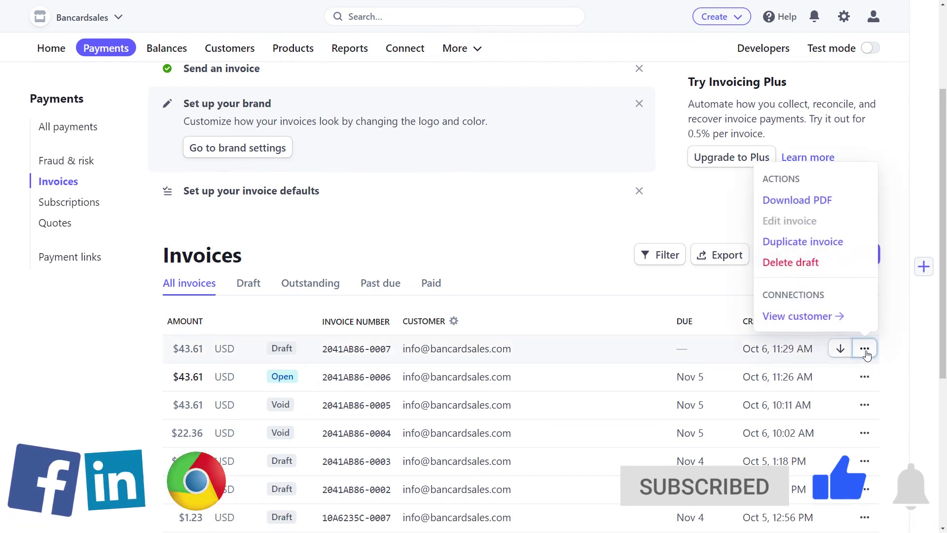
key("Escape")
scroll(503, 252, "up", 2)
scroll(504, 252, "up", 2)
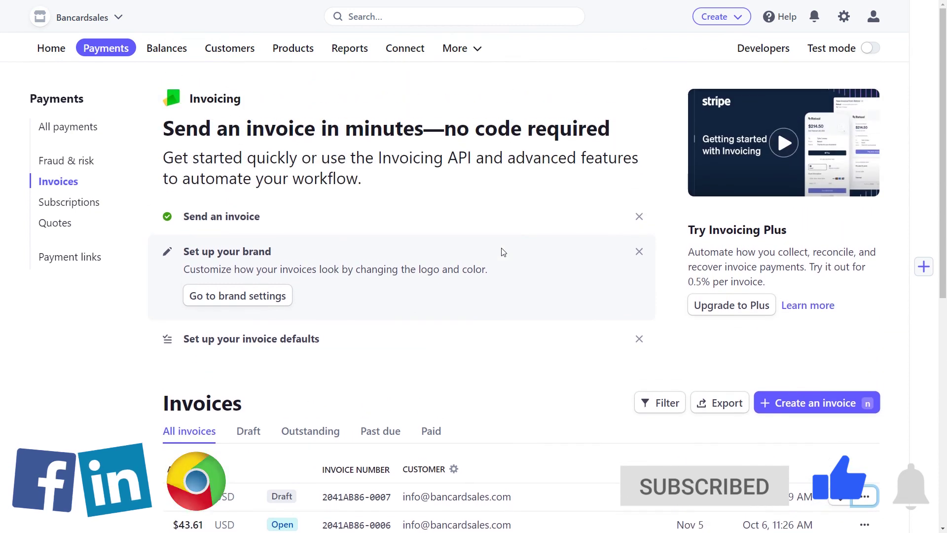